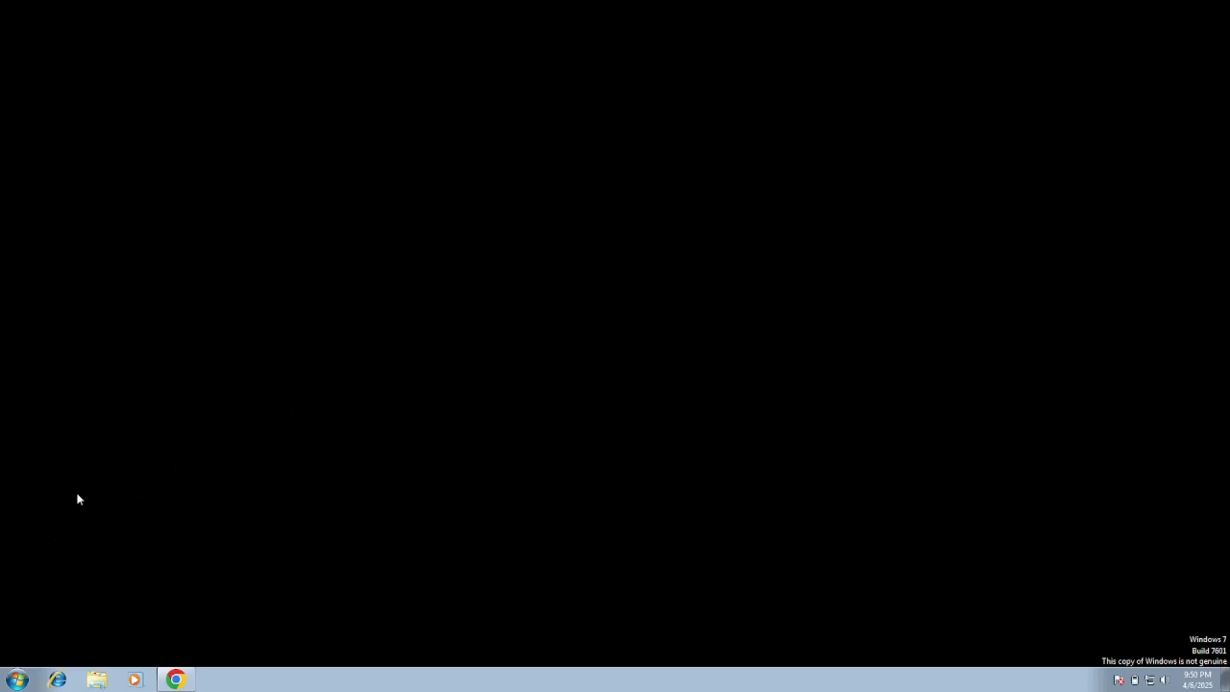
Find and open the Windows Services console, and maximize its window
click(17, 680)
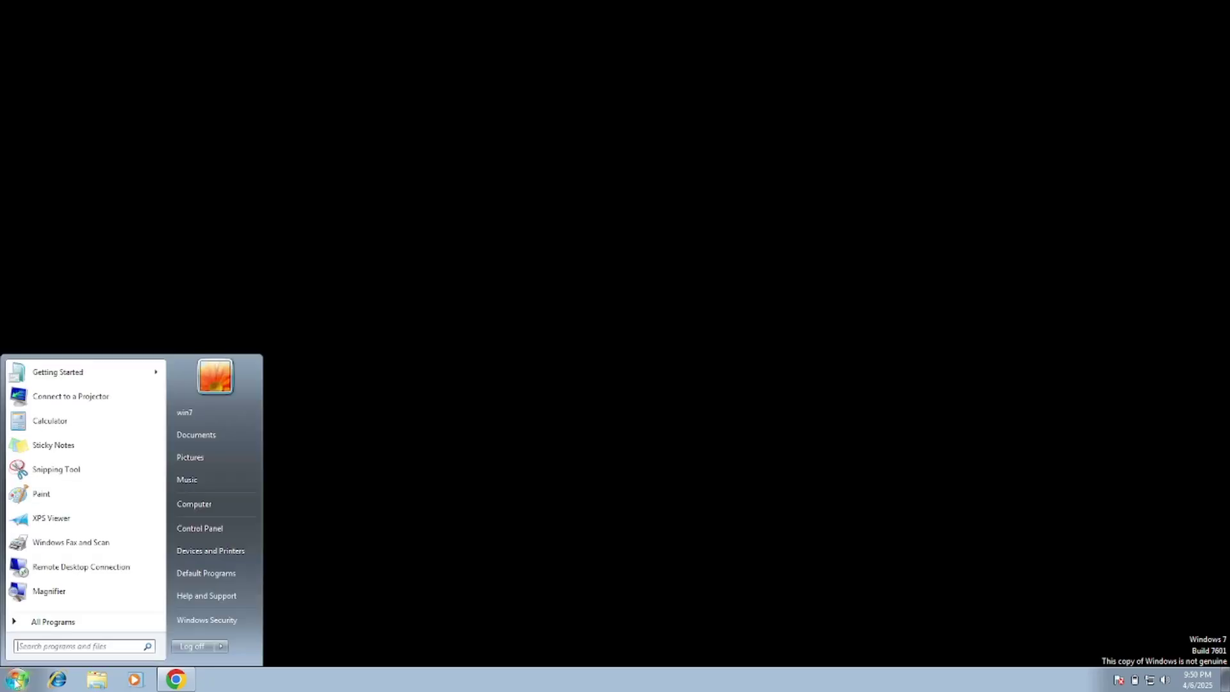
text(servi)
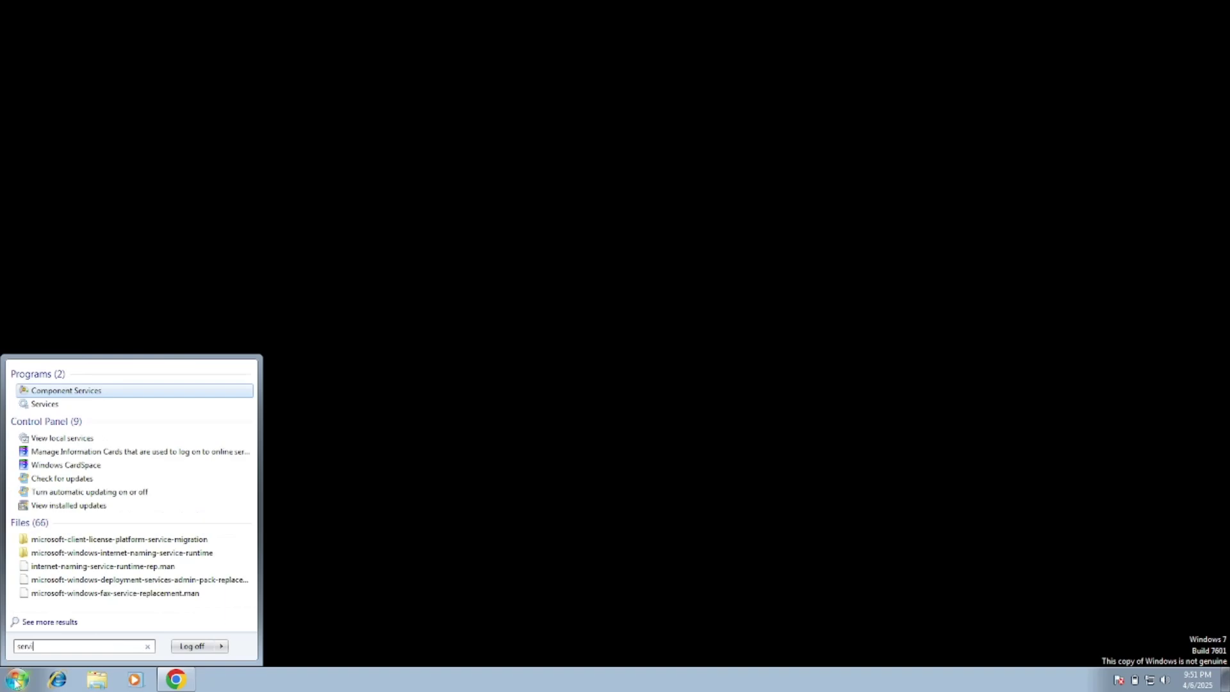
click(42, 403)
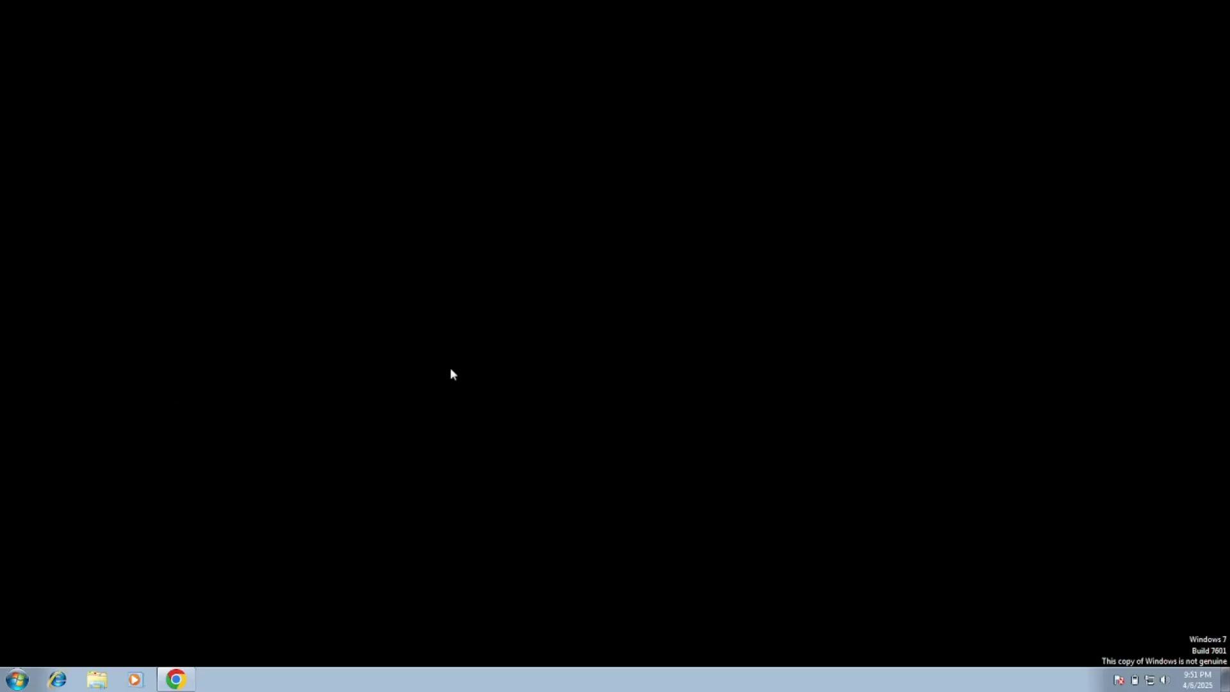
click(539, 51)
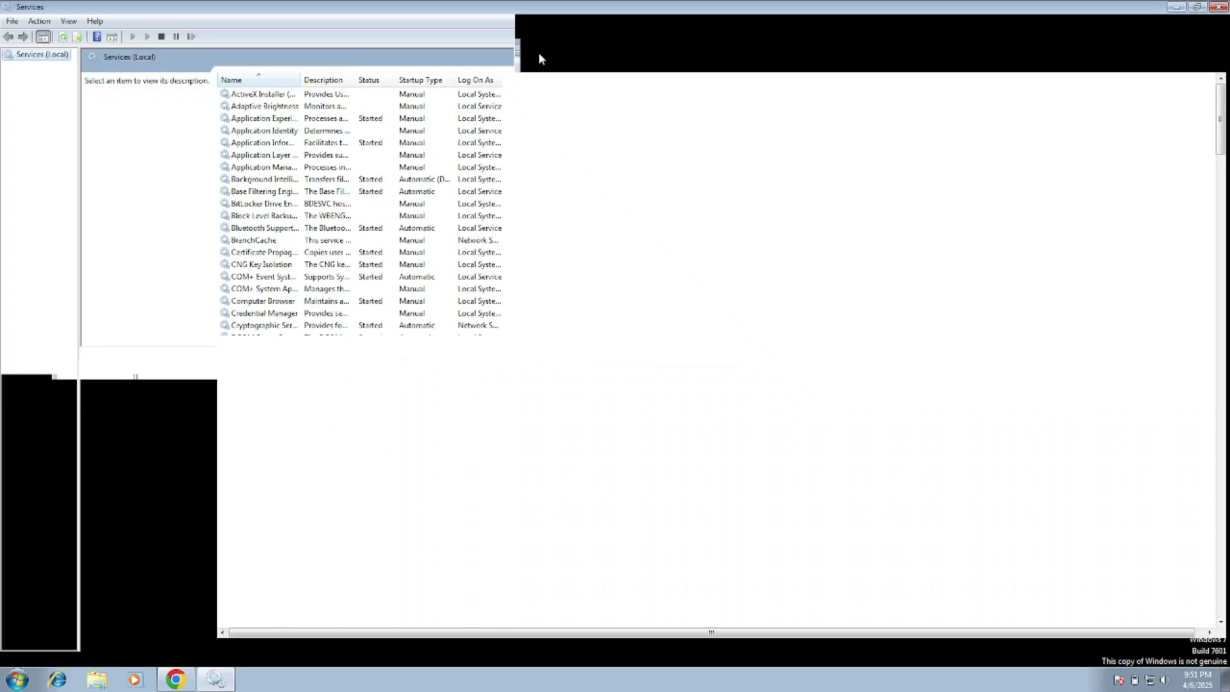
Widen the Name column of the services list so the full service names fit
click(283, 290)
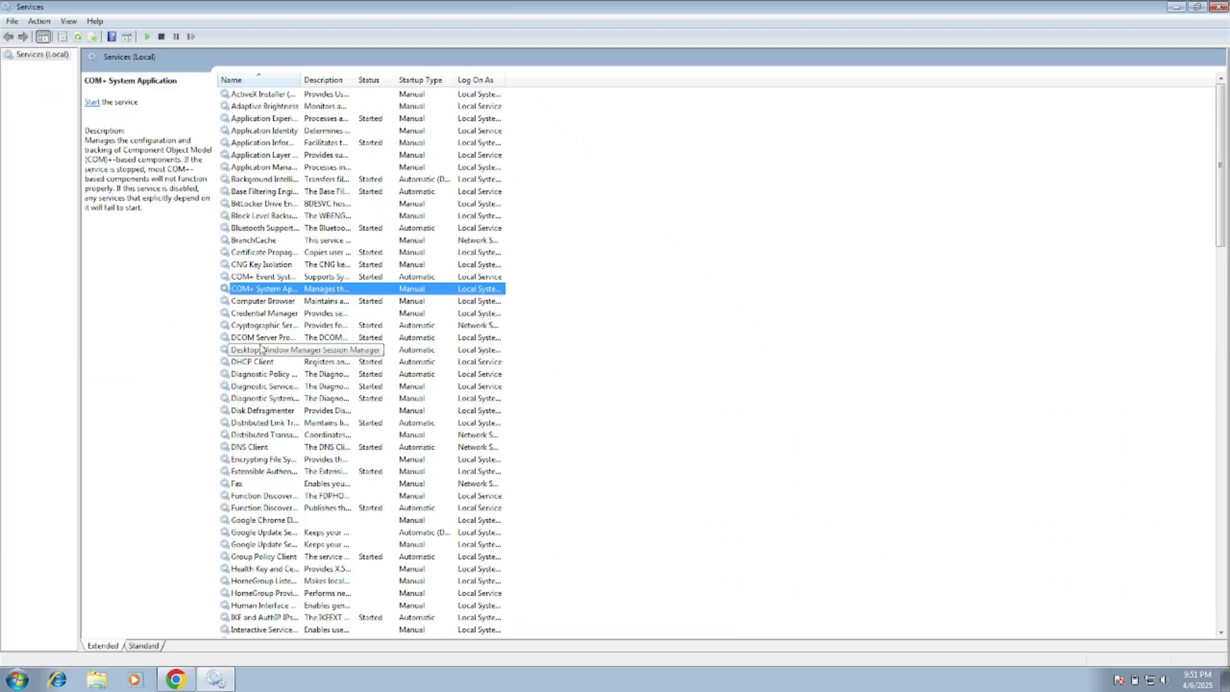
key(b)
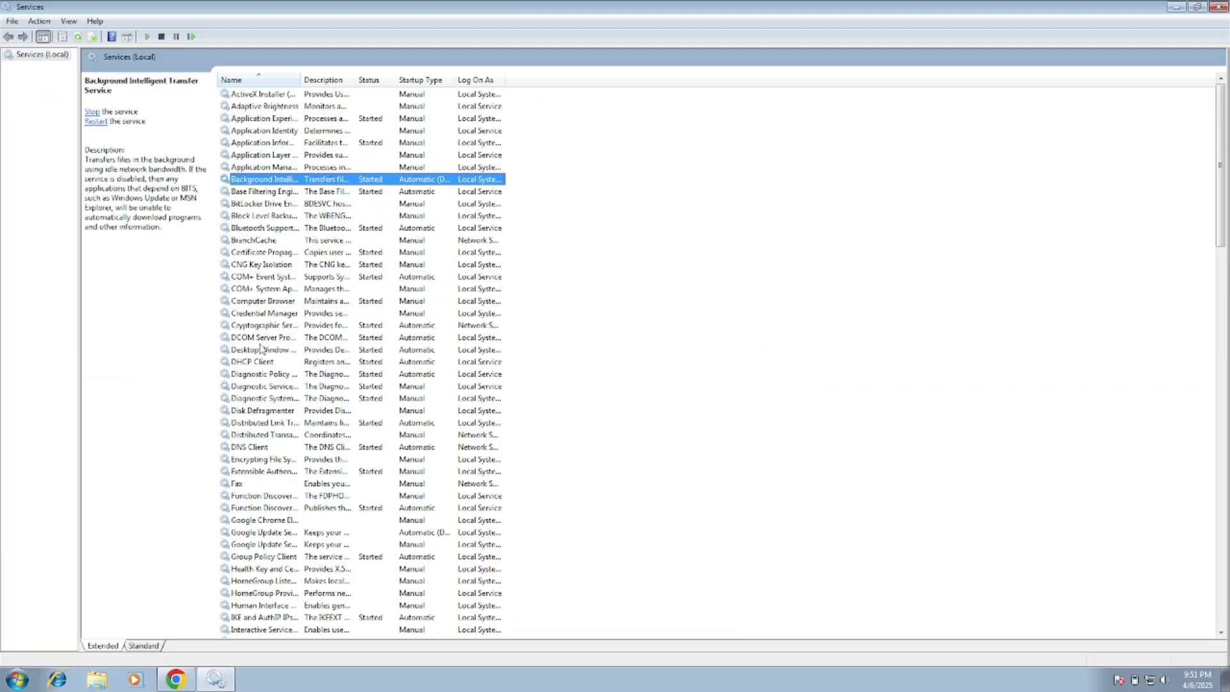
double_click(298, 78)
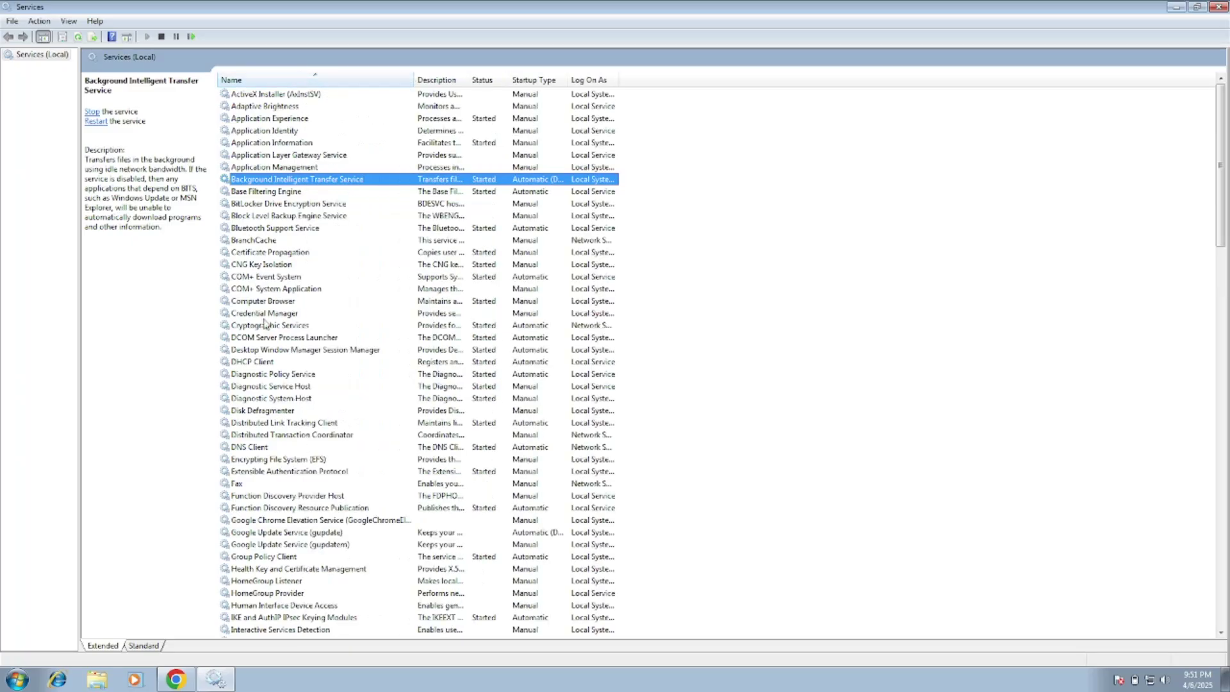
Go through the services starting with B and select Bluetooth Support Service
click(270, 458)
key(b)
key(b)
key(b)
key(b)
key(b)
key(b)
key(b)
key(b)
key(b)
key(b)
key(b)
key(b)
key(b)
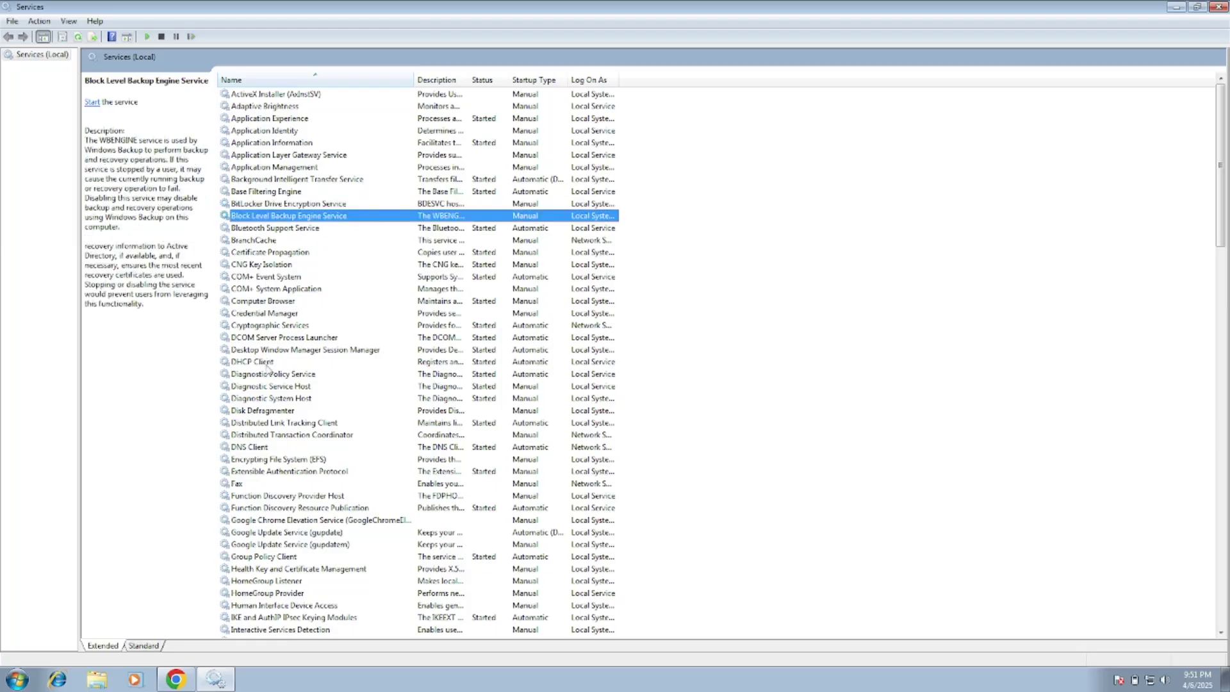
key(b)
key(b)
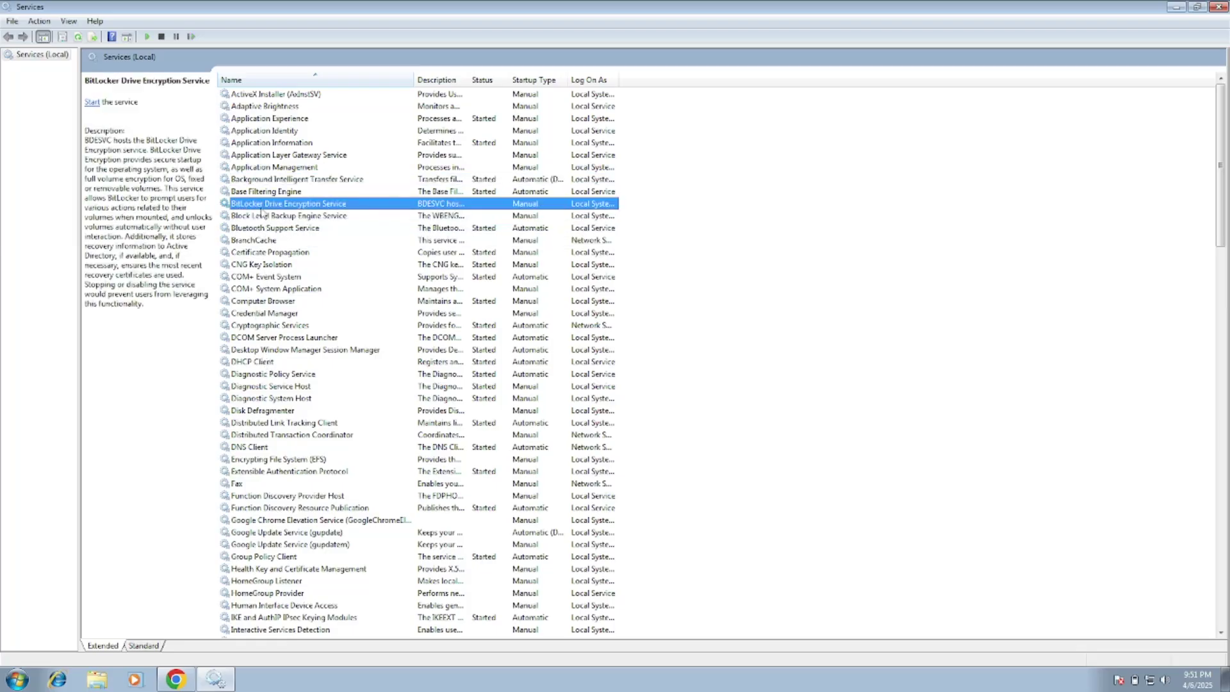
click(249, 190)
key(b)
key(b)
key(b)
key(b)
key(b)
key(b)
key(b)
key(b)
key(b)
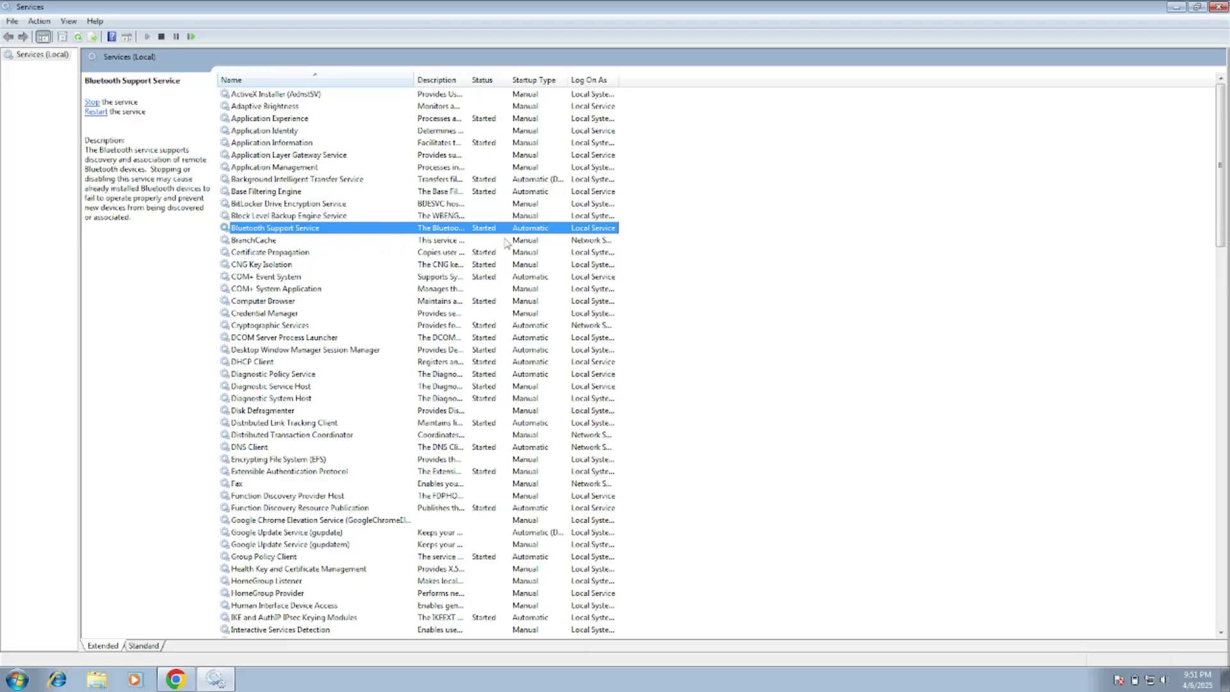
Open the properties of Bluetooth Support Service and set its startup type to Automatic
right_click(318, 229)
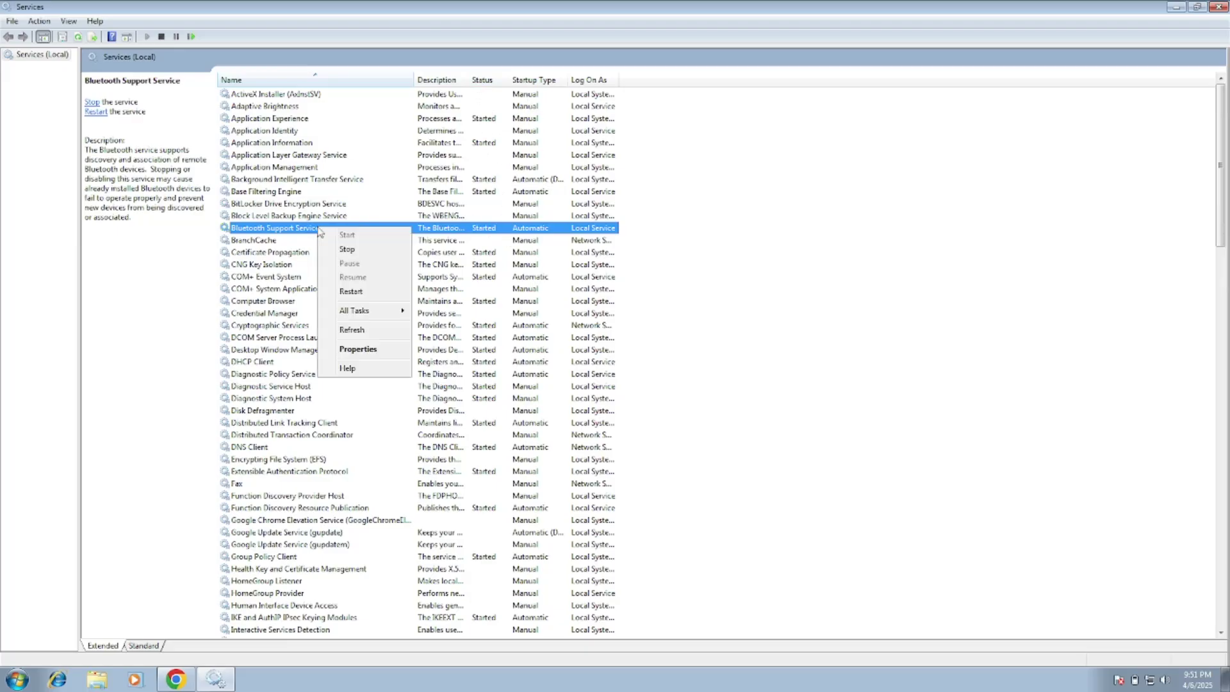
click(387, 337)
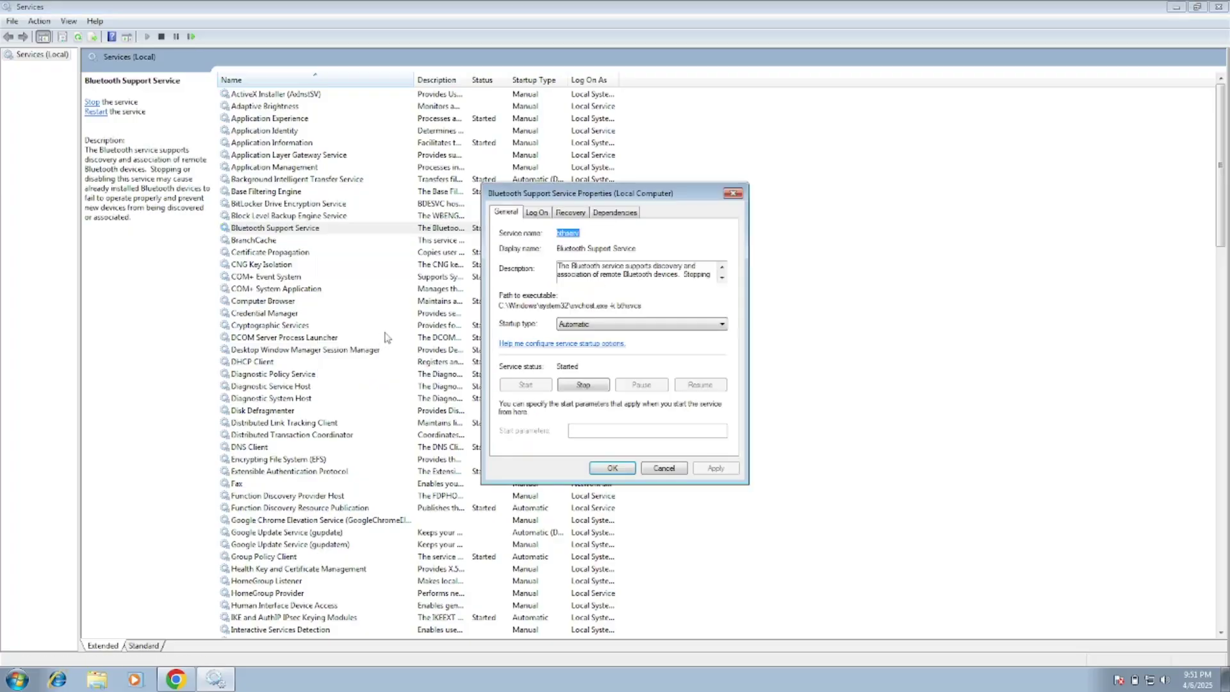
click(580, 325)
click(579, 342)
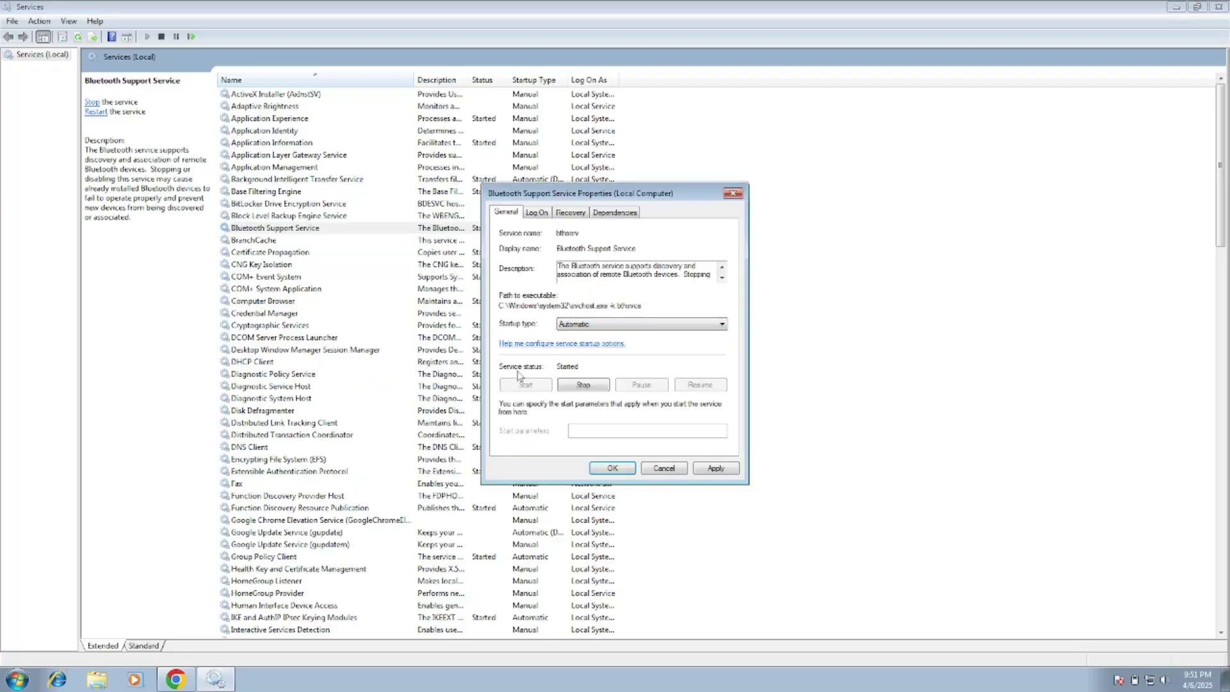
Stop and start Bluetooth Support Service from its properties, and apply the settings
click(575, 387)
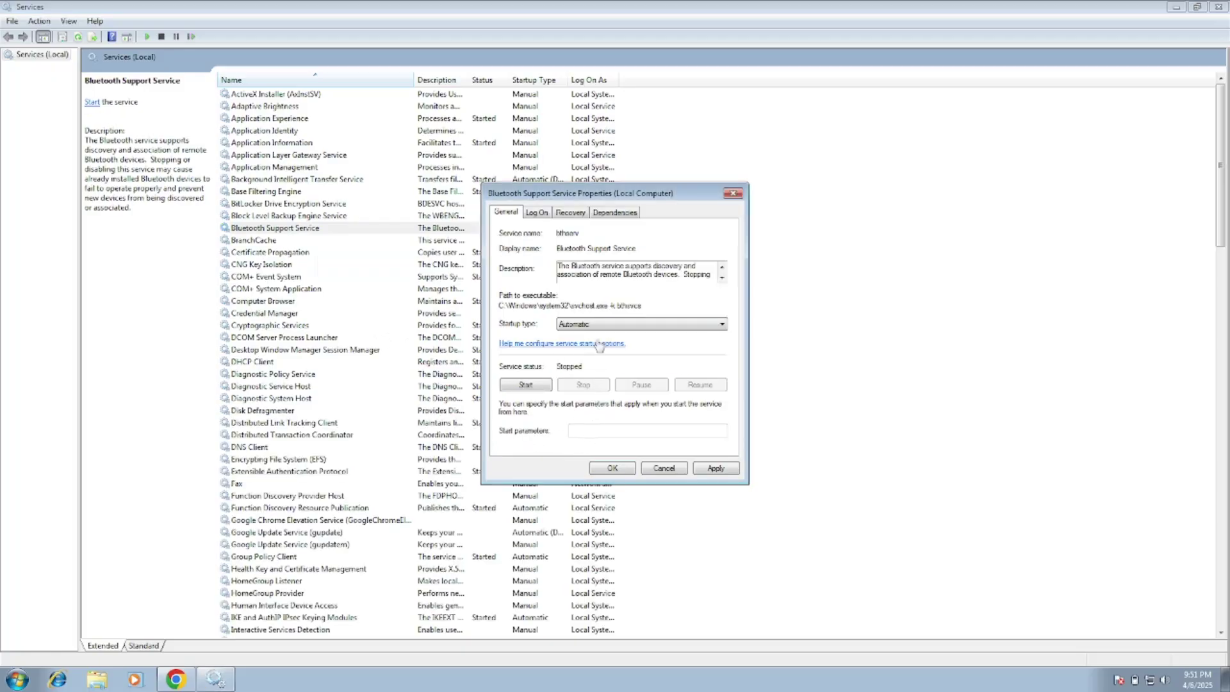
click(520, 386)
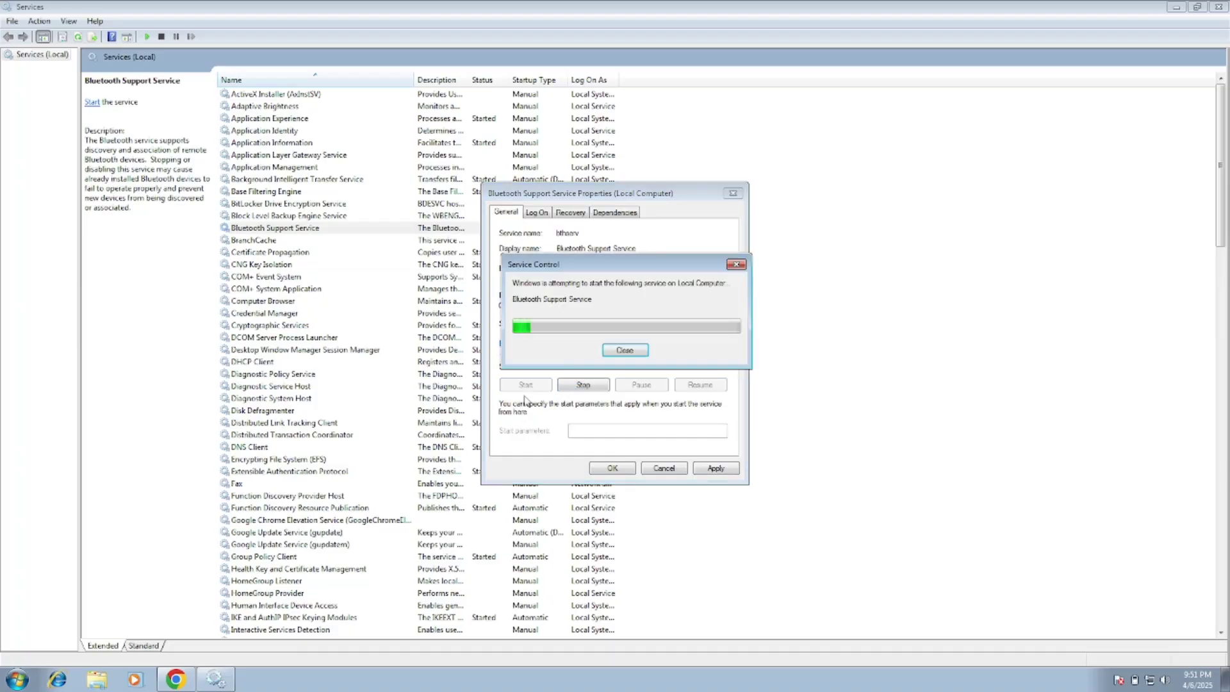
click(713, 471)
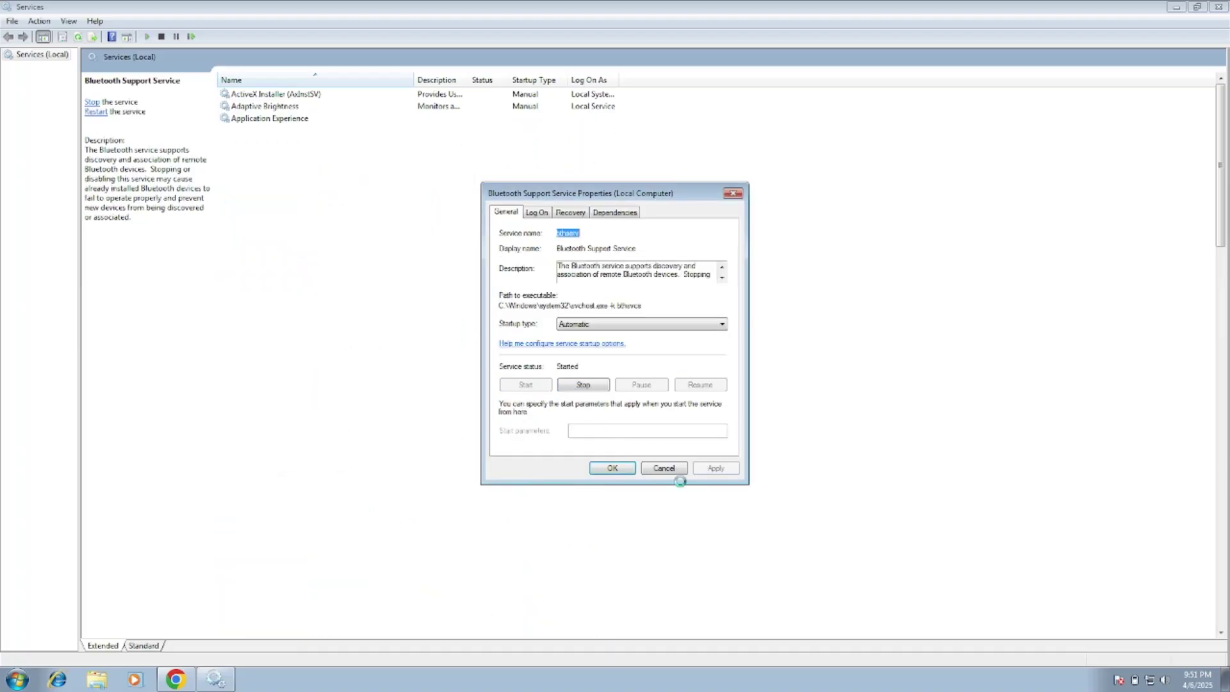
click(612, 468)
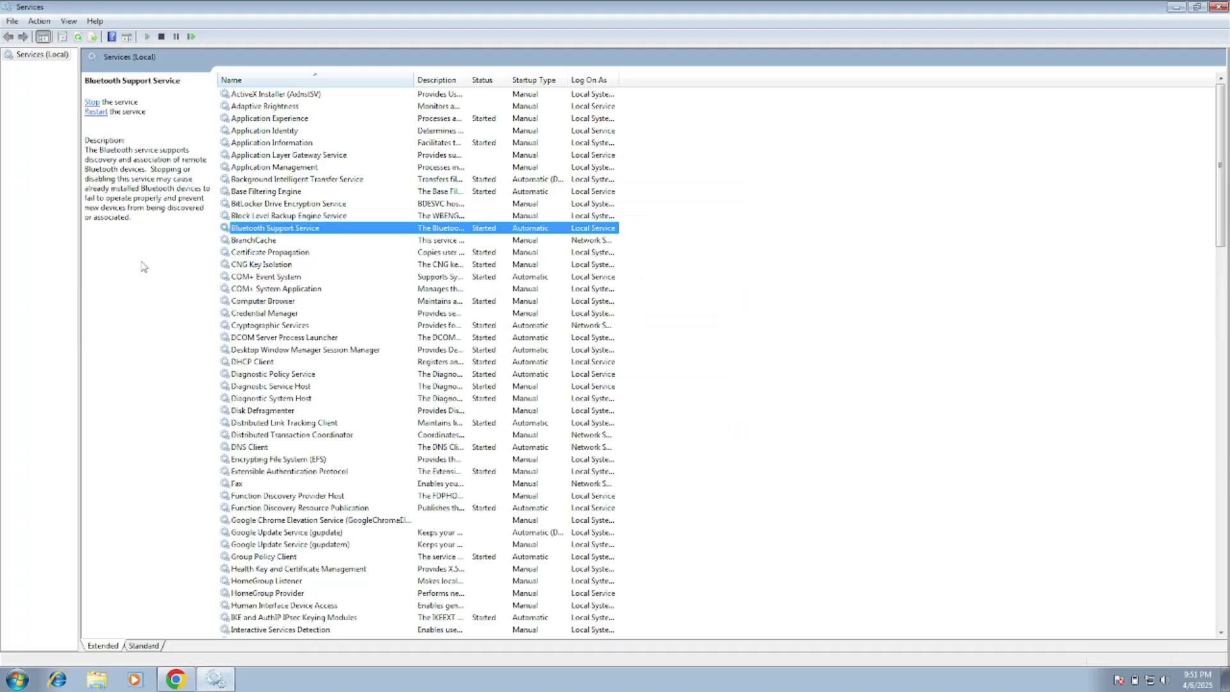
Restart Bluetooth Support Service from the services list and close the Services window
click(94, 113)
click(261, 238)
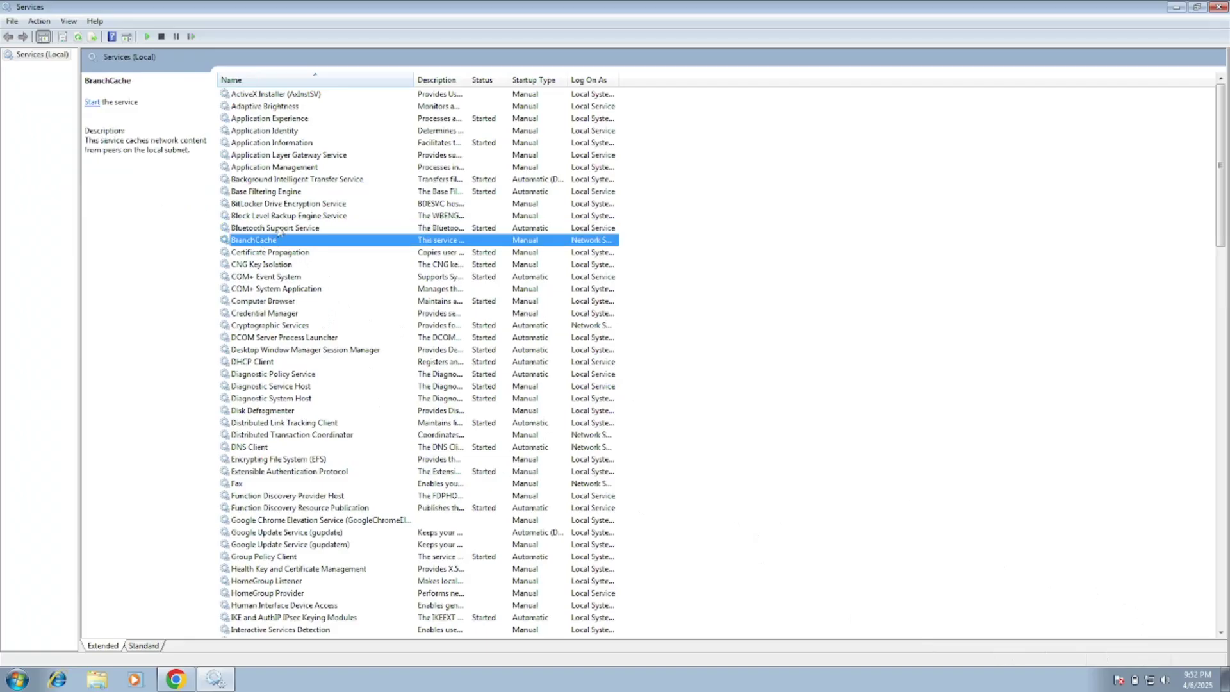
click(281, 229)
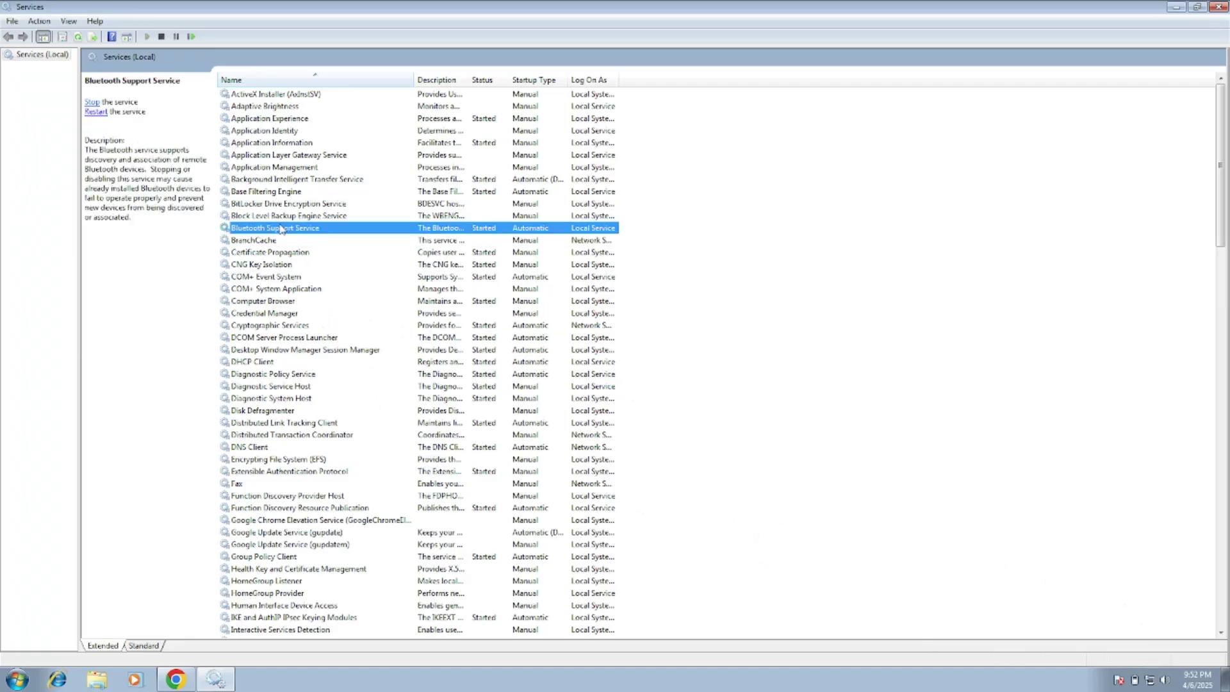
click(1218, 8)
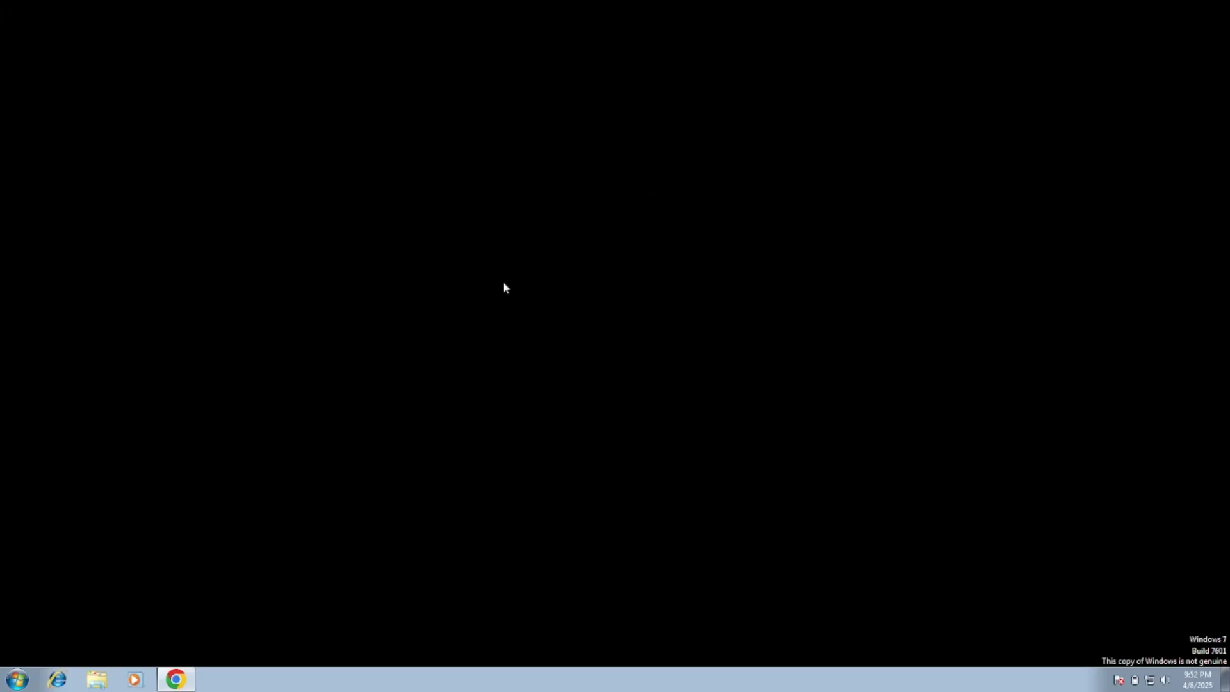
Find and open Device Manager, and move its window closer to the middle of the desktop
click(17, 679)
text(devi)
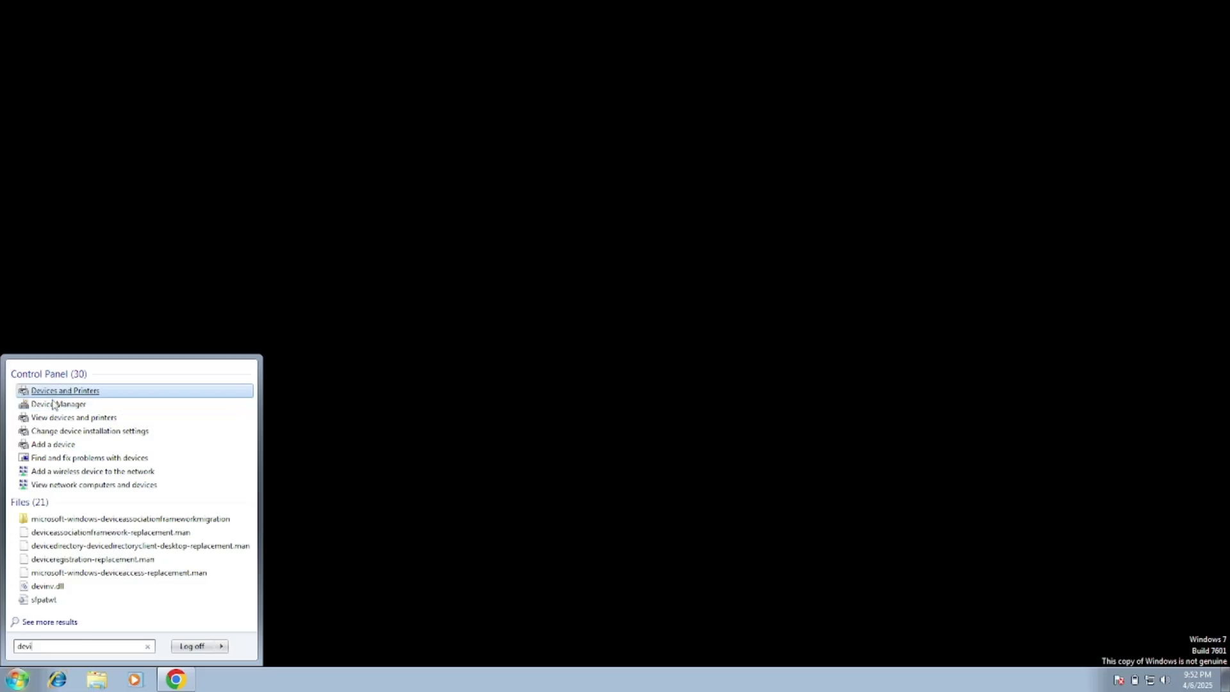
click(69, 404)
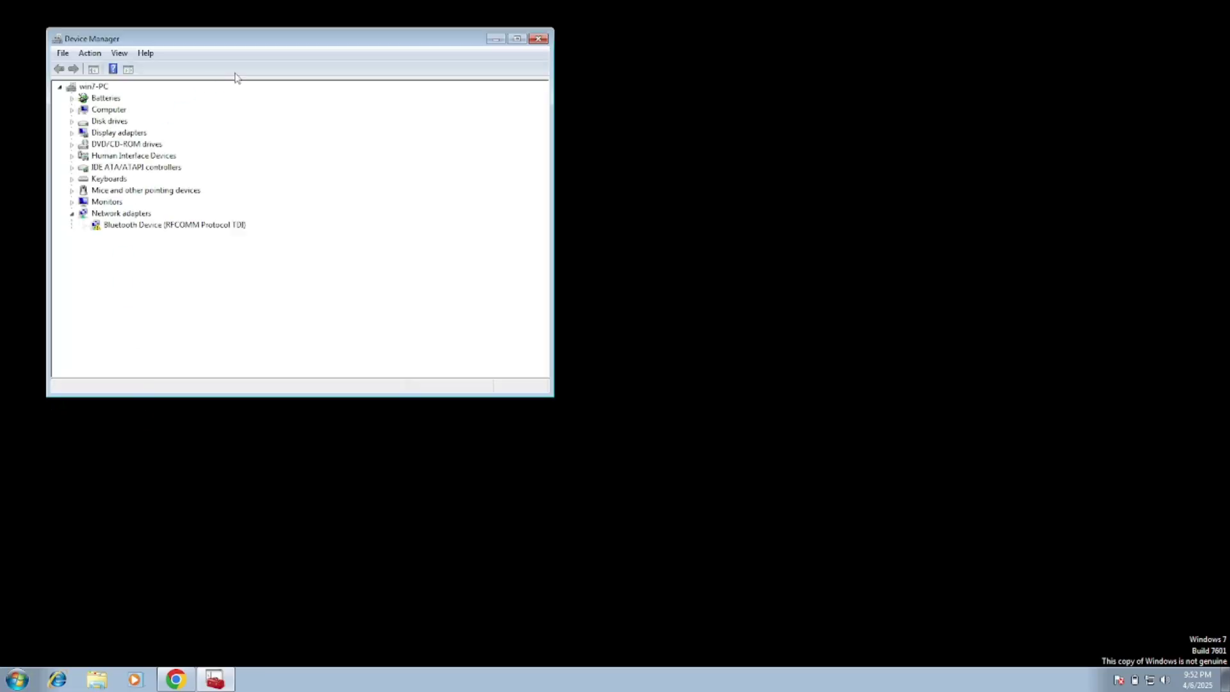
drag(258, 42, 416, 66)
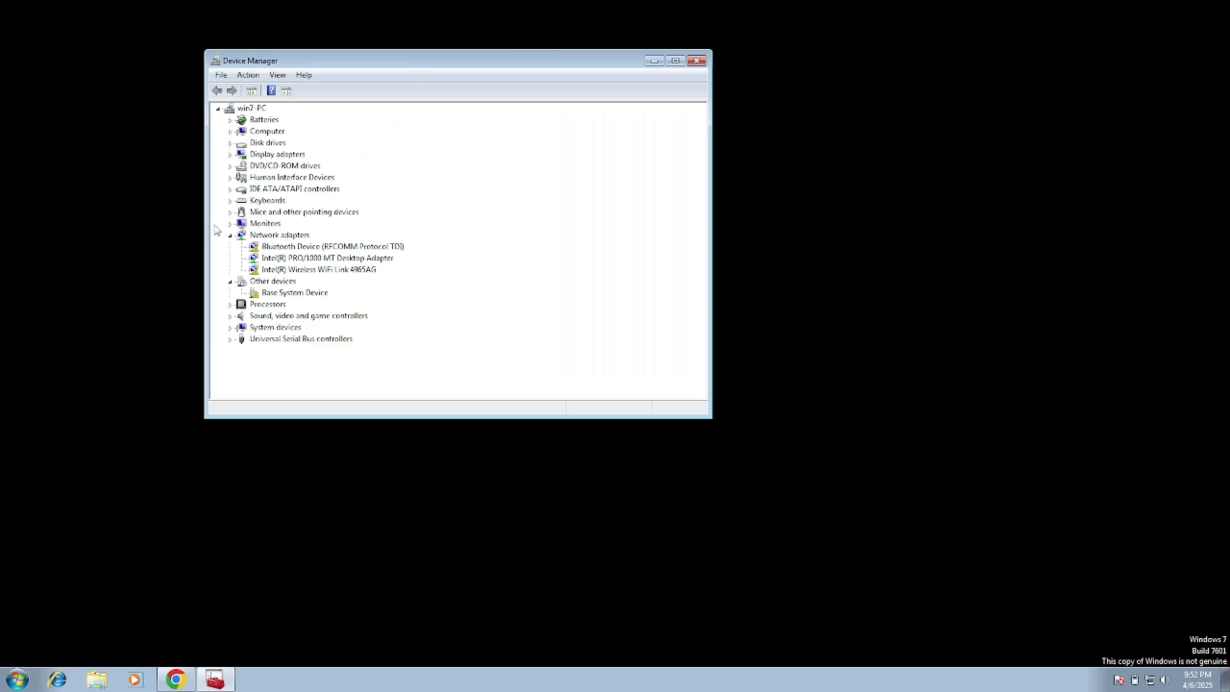
Show the hidden devices in Device Manager
click(261, 108)
click(279, 76)
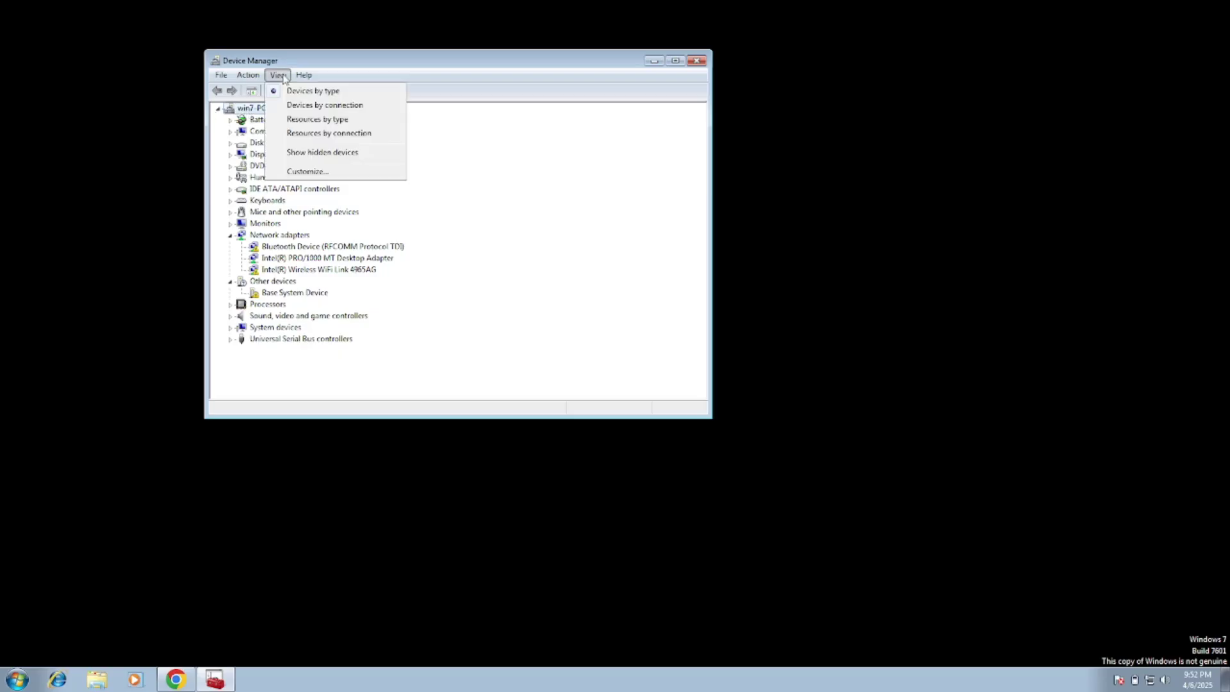
click(325, 154)
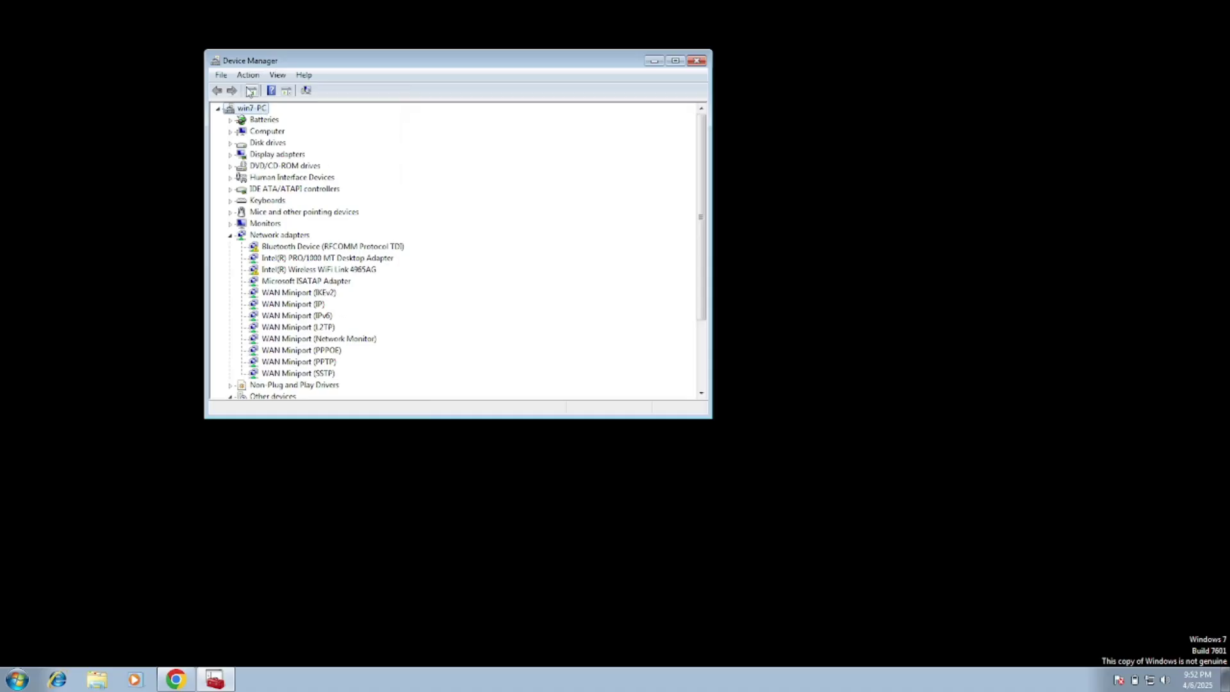
Scan the computer for hardware changes and look through the device list
click(247, 76)
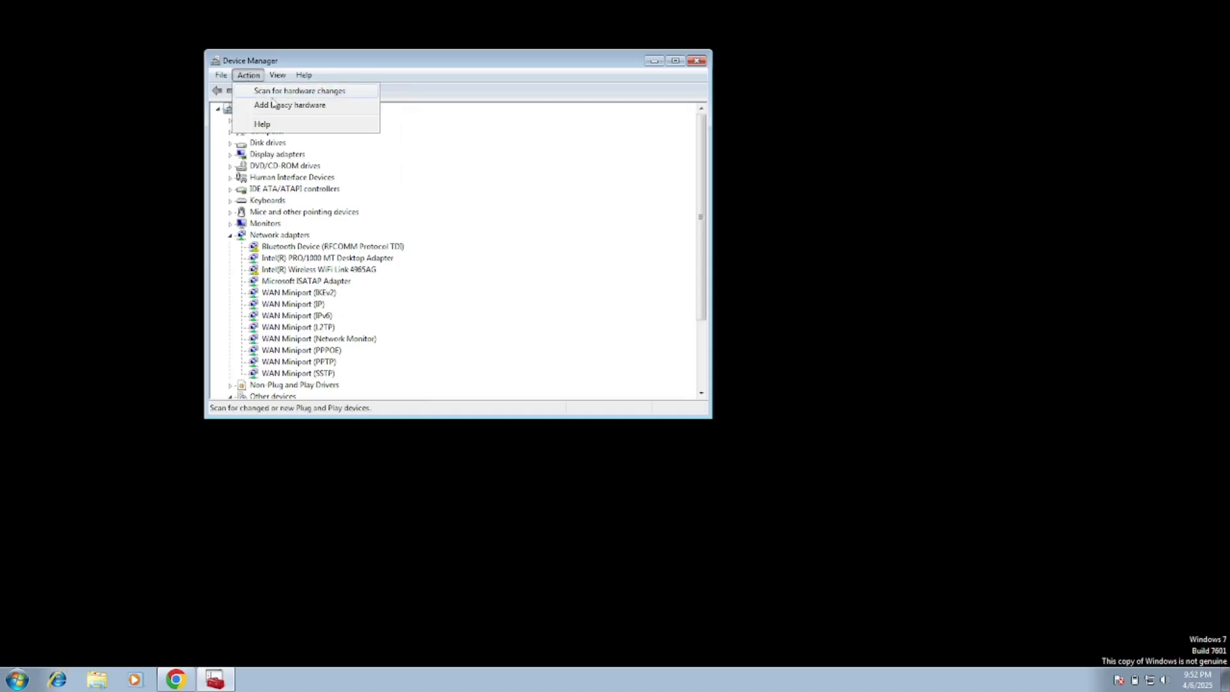
click(314, 92)
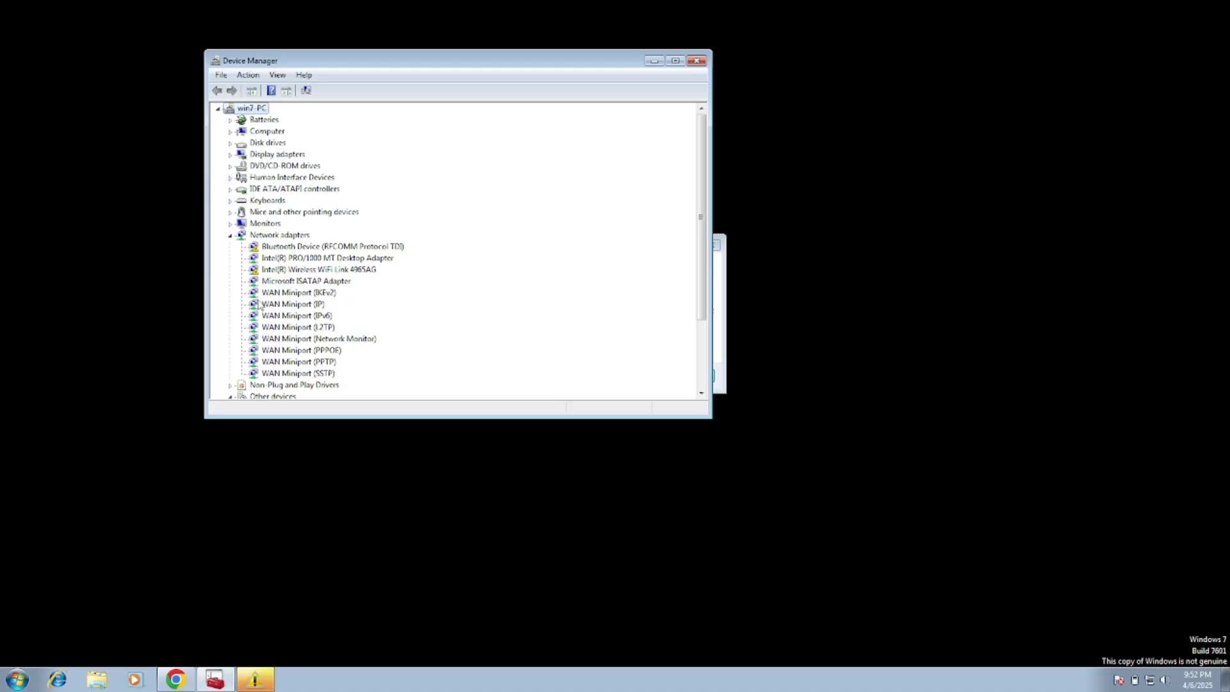
scroll(259, 306, down, 3)
scroll(234, 247, up, 3)
Switch to Chrome and copy the Intel download page's title "Intel® Wireless Bluetooth® for Windows 7"
click(182, 649)
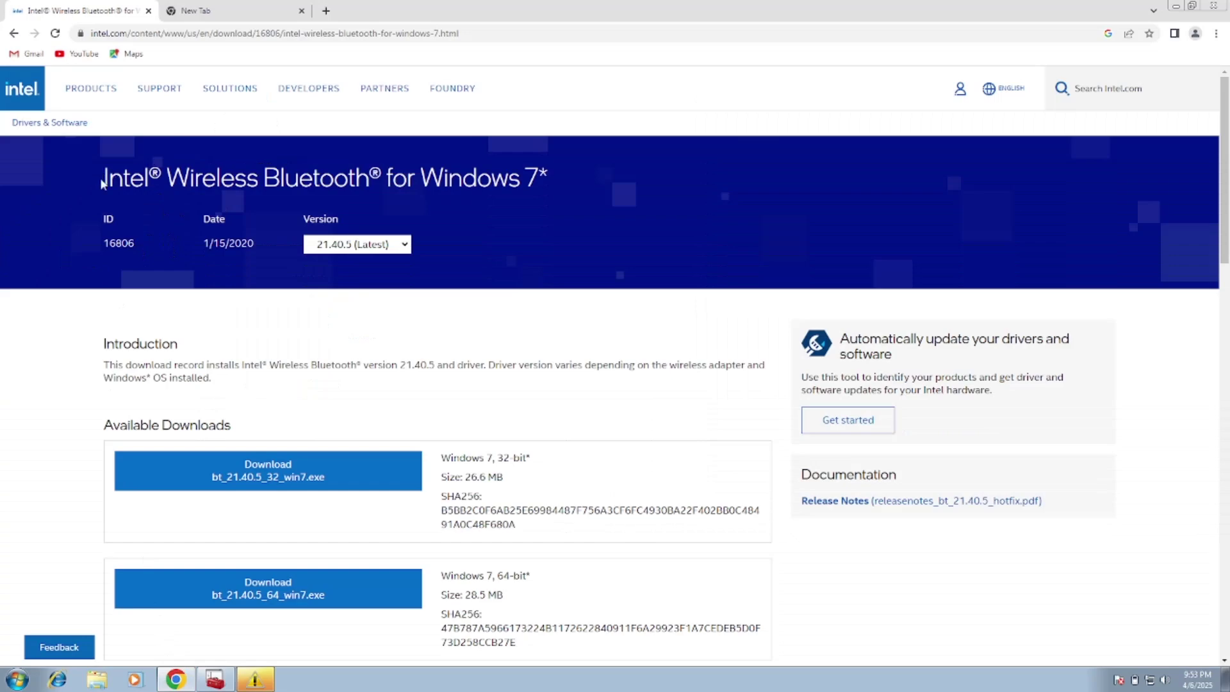
drag(102, 184, 536, 179)
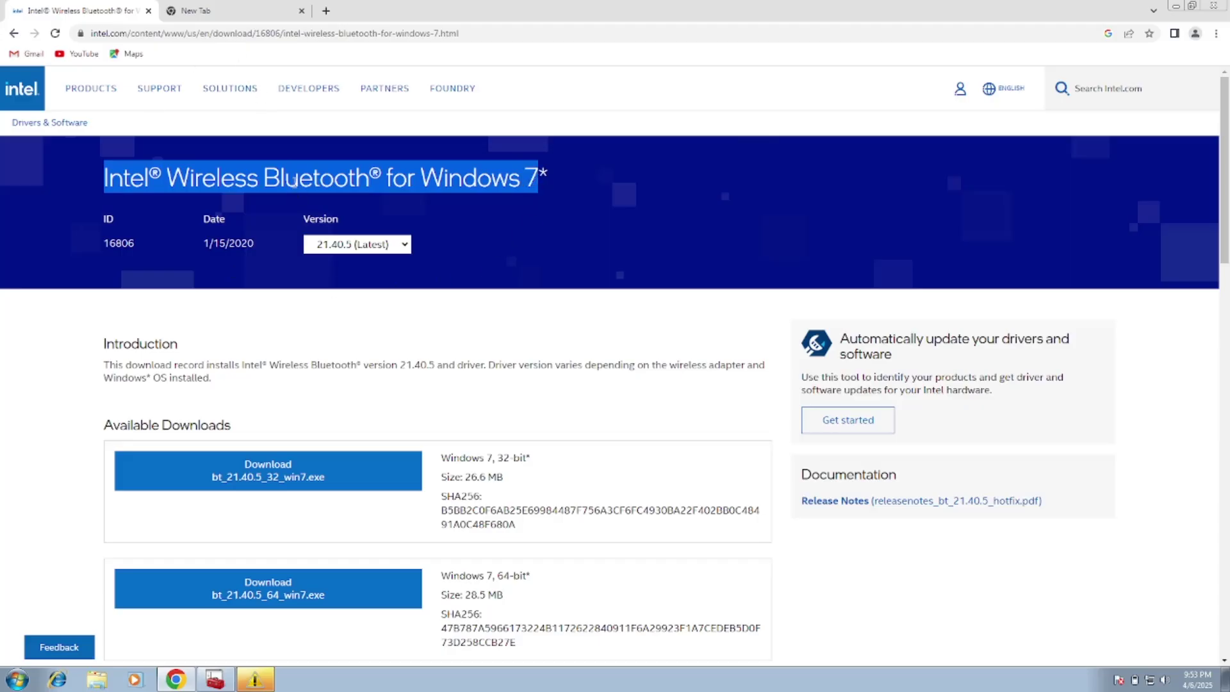
right_click(293, 182)
click(328, 194)
Search Google for the copied title in the empty browser tab and open the first Intel result
click(228, 18)
click(172, 32)
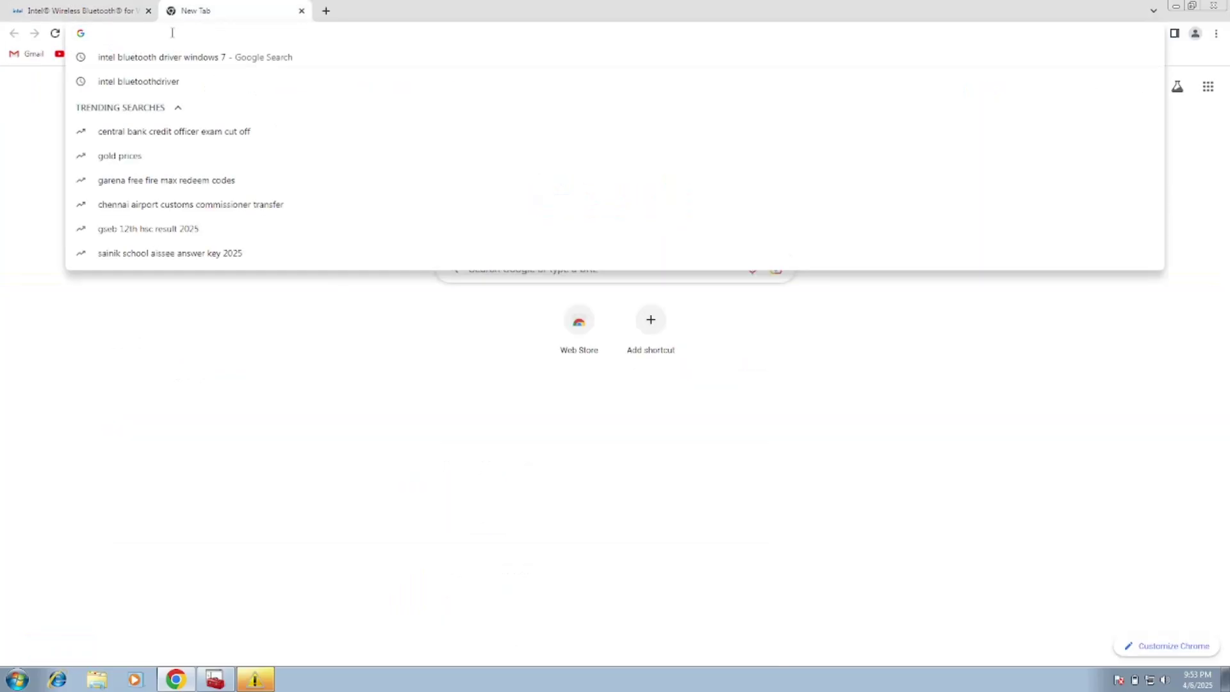
key(ctrl+v)
key(Return)
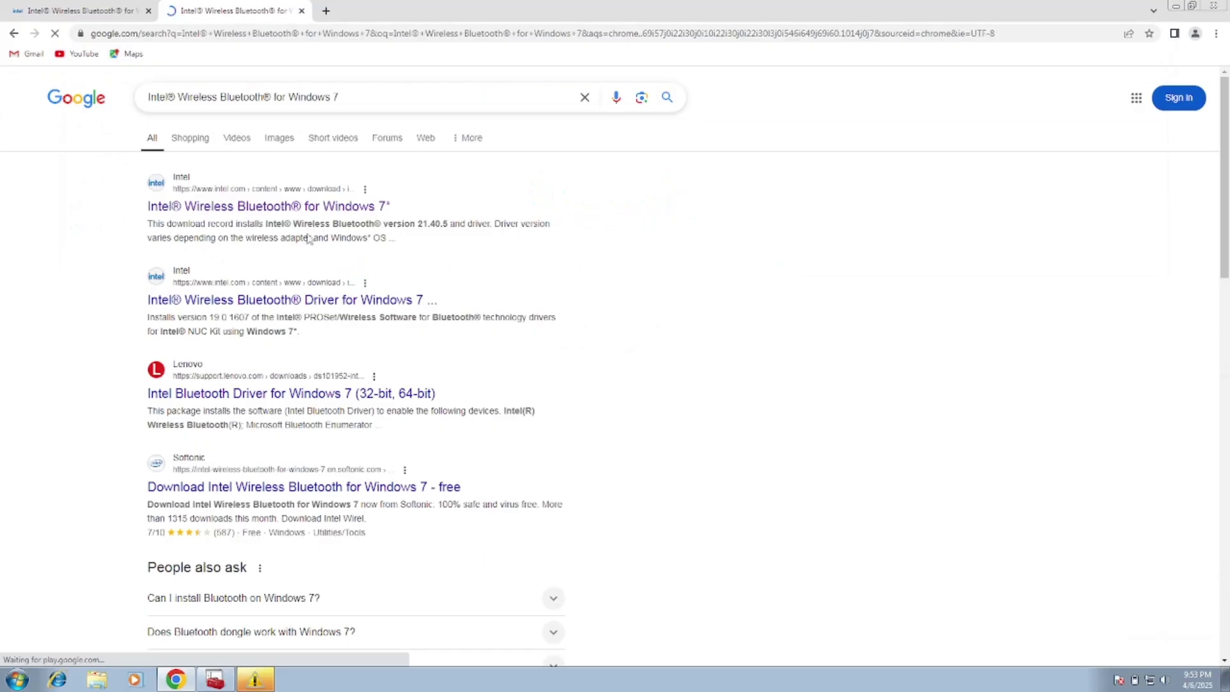
click(306, 215)
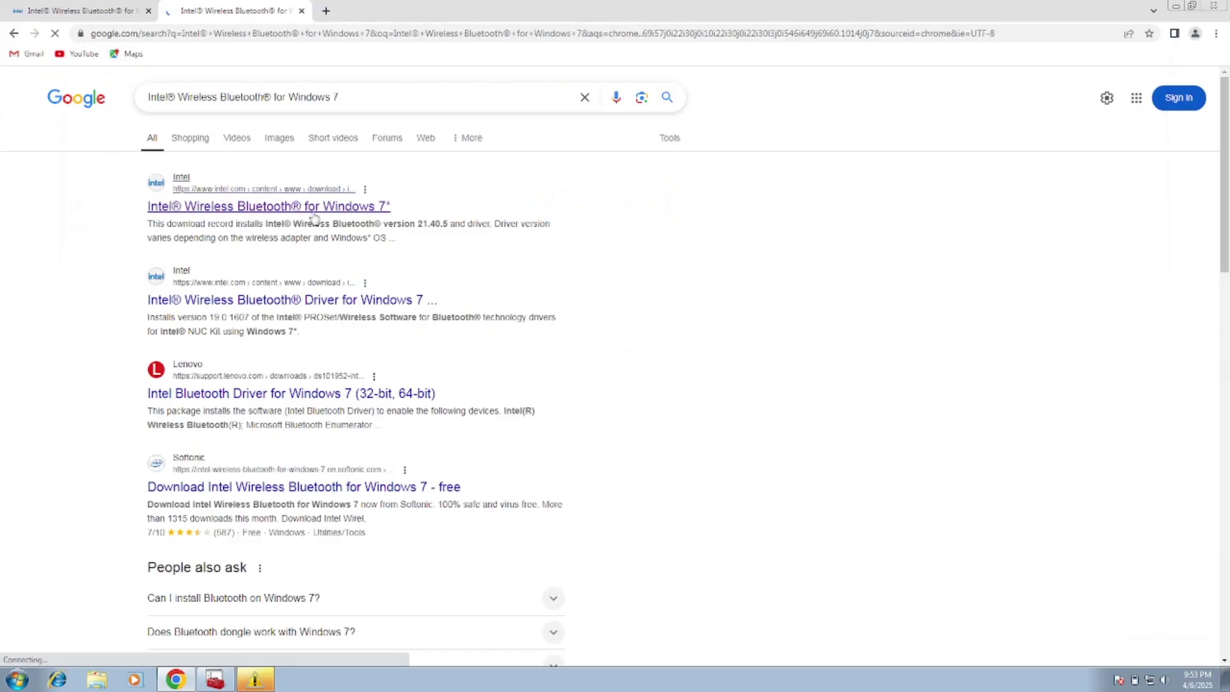
Return to the already loaded Intel driver page and examine the 32-bit and 64-bit Windows 7 downloads
click(98, 14)
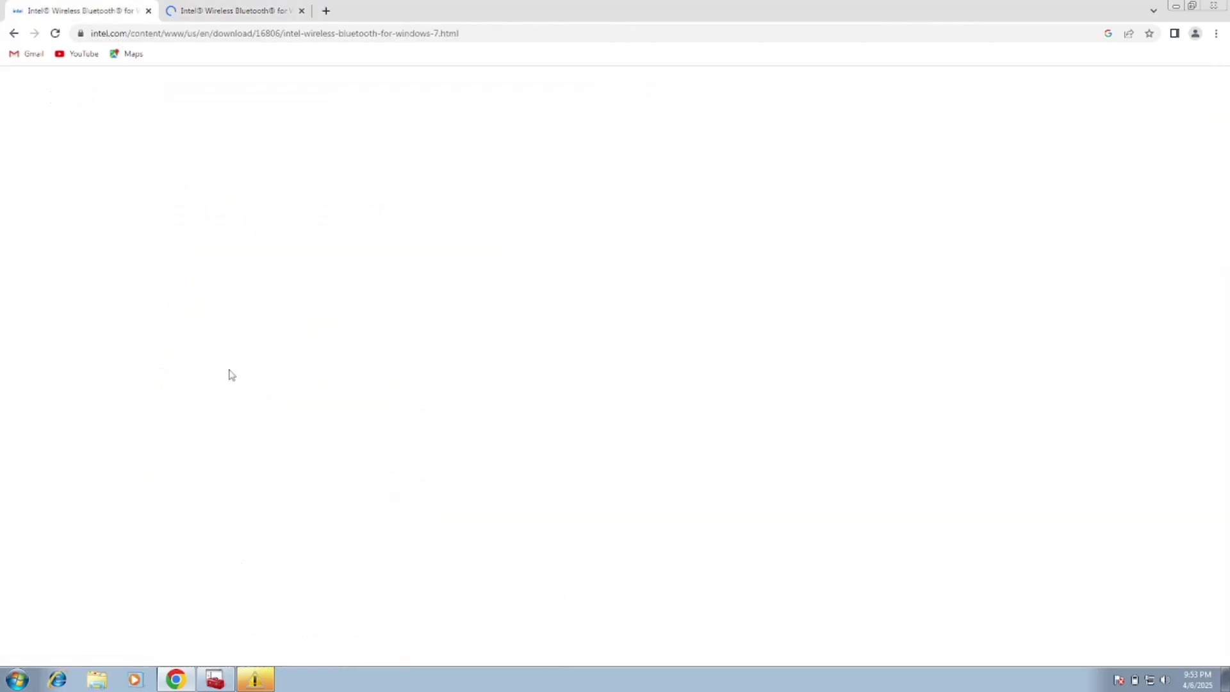
scroll(228, 403, down, 2)
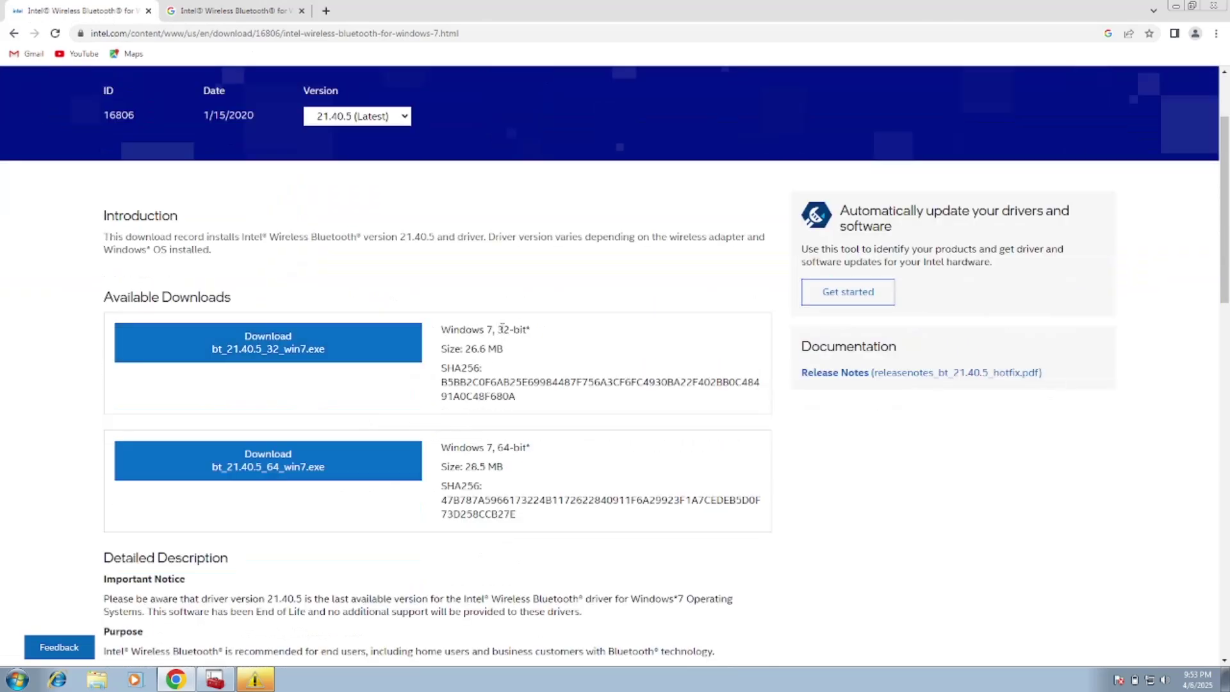
drag(518, 328, 497, 329)
drag(495, 448, 552, 455)
Open System Information and check the System Type entry, then minimize the window
click(17, 679)
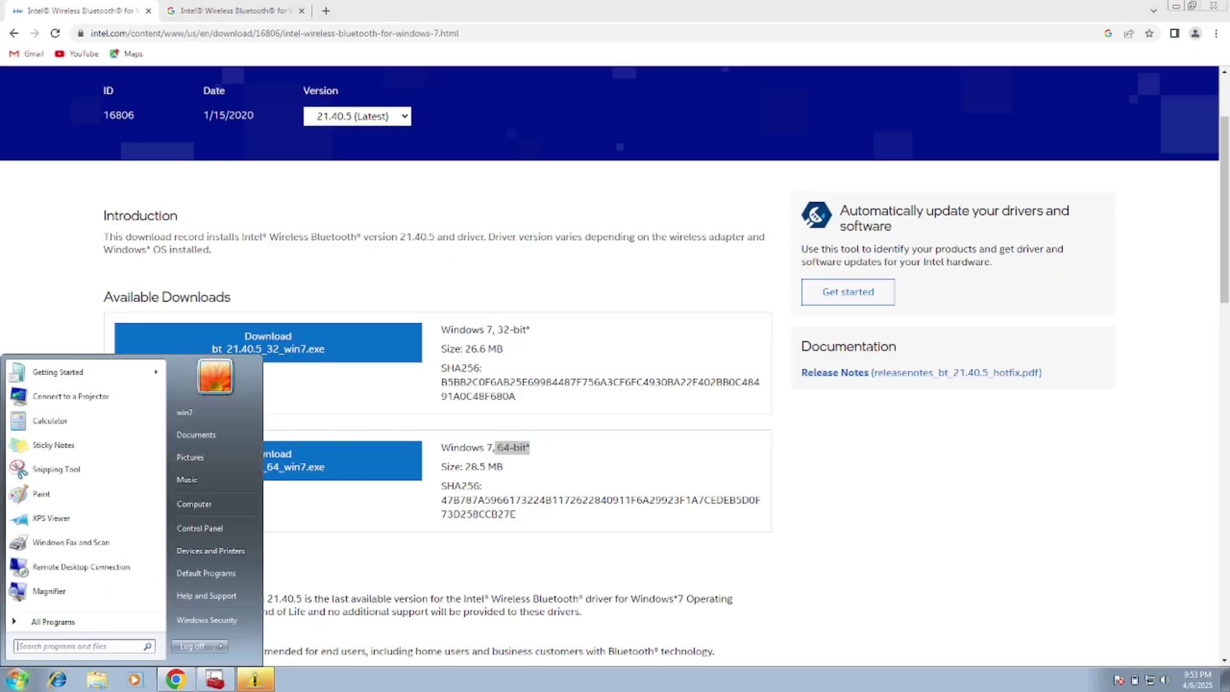
text(syst)
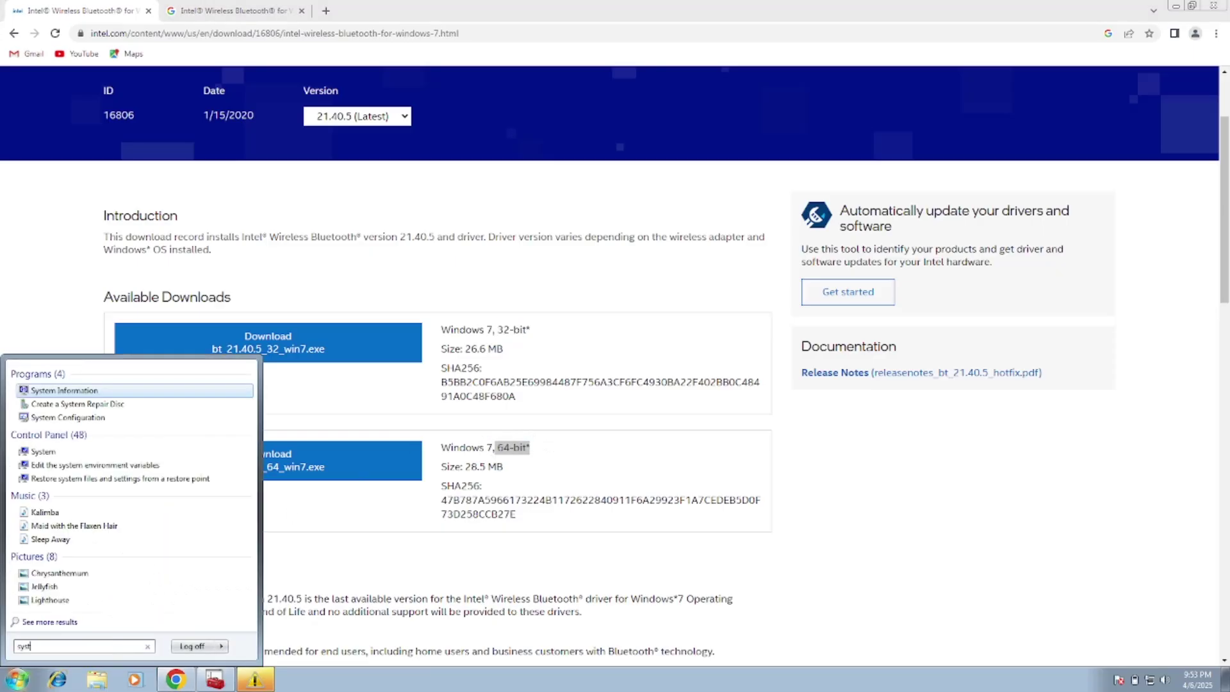
click(73, 388)
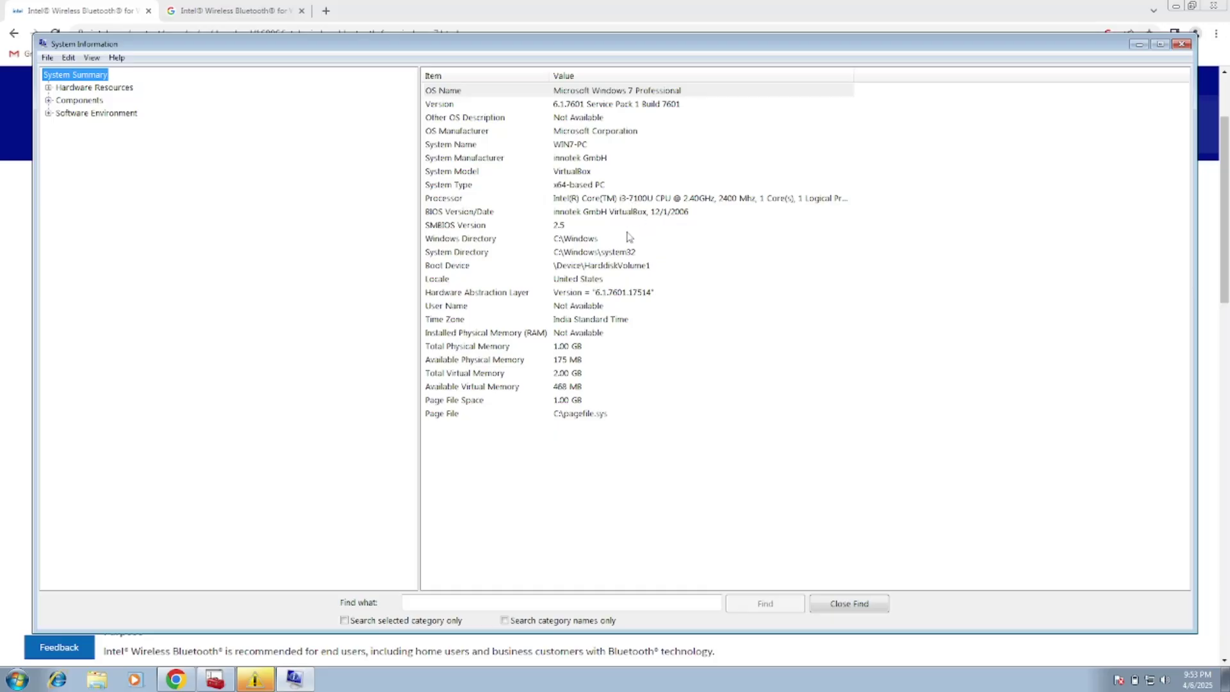
click(581, 188)
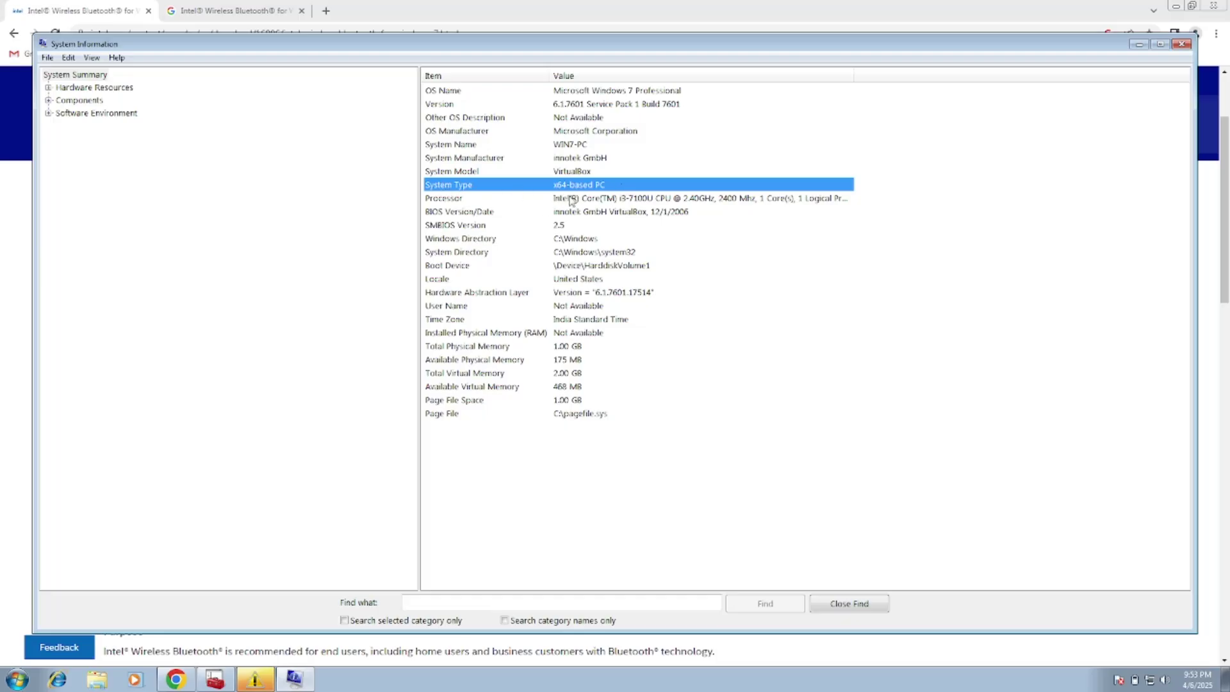
click(1137, 46)
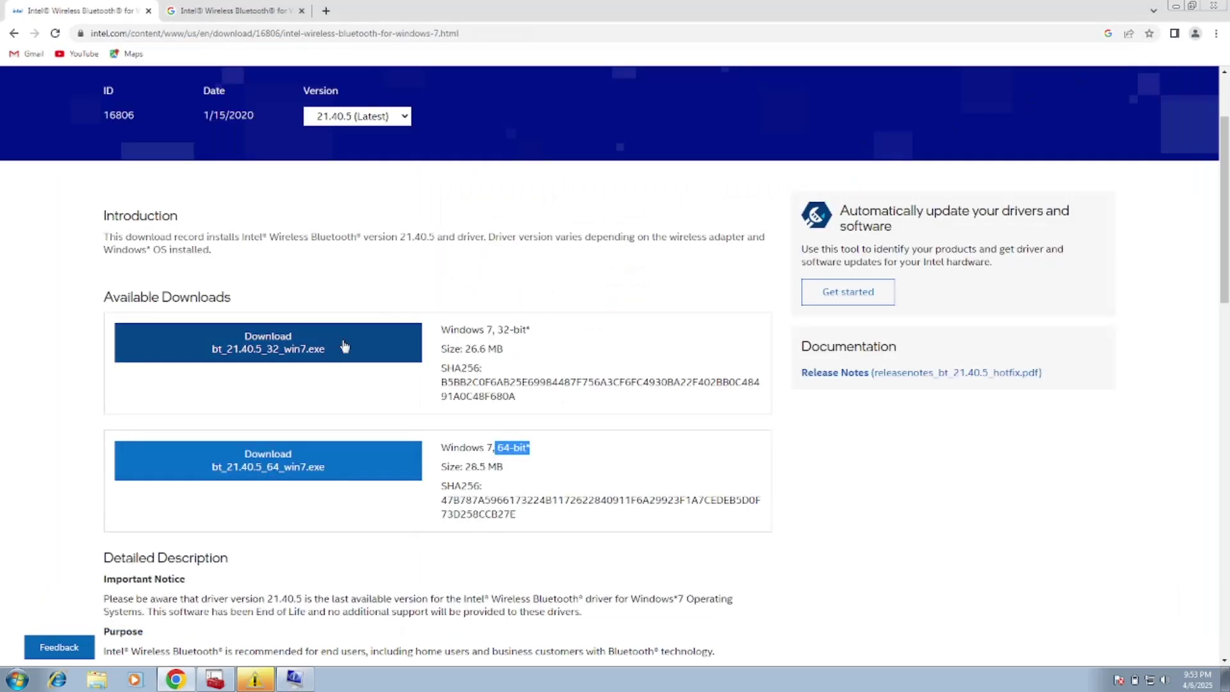
Download the 64-bit Windows 7 driver bt_21.40.5_64_win7.exe and accept the Intel license agreement
click(492, 452)
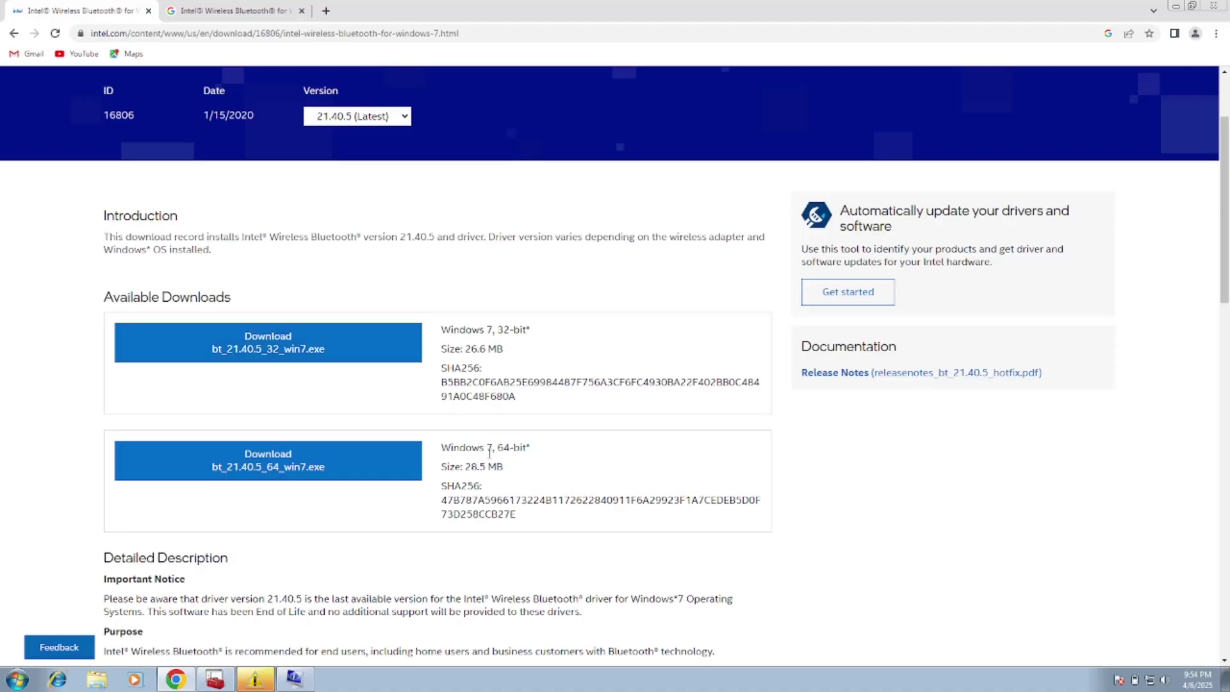
click(296, 473)
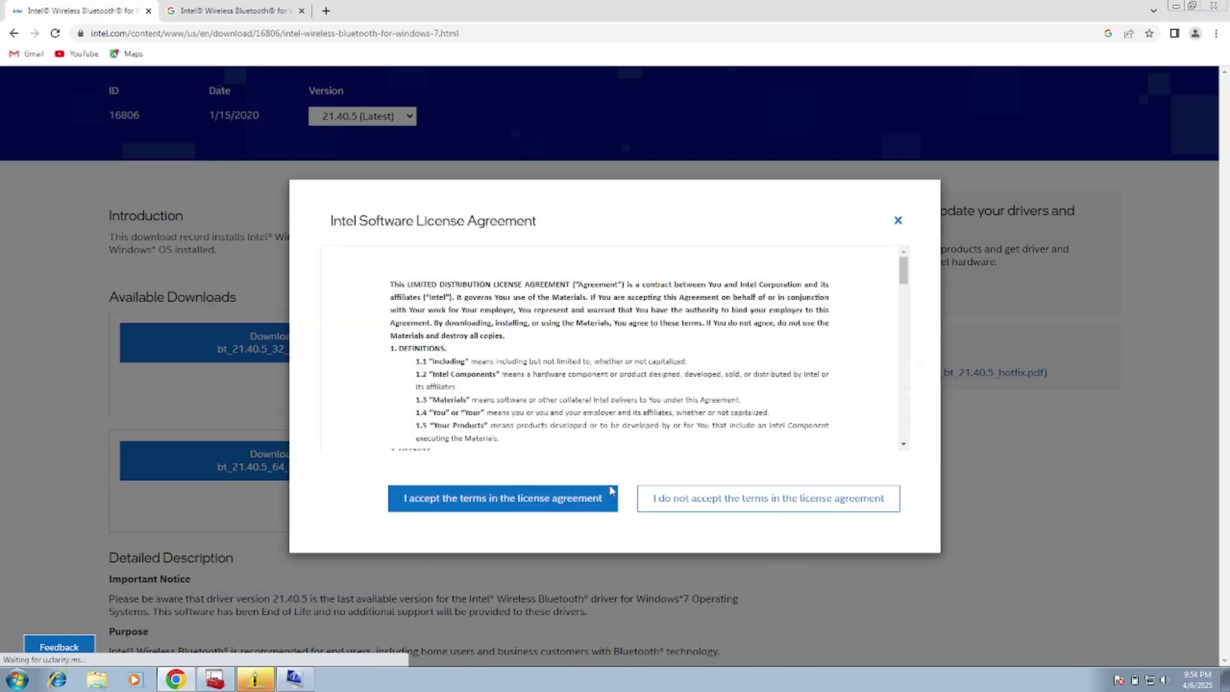
click(543, 506)
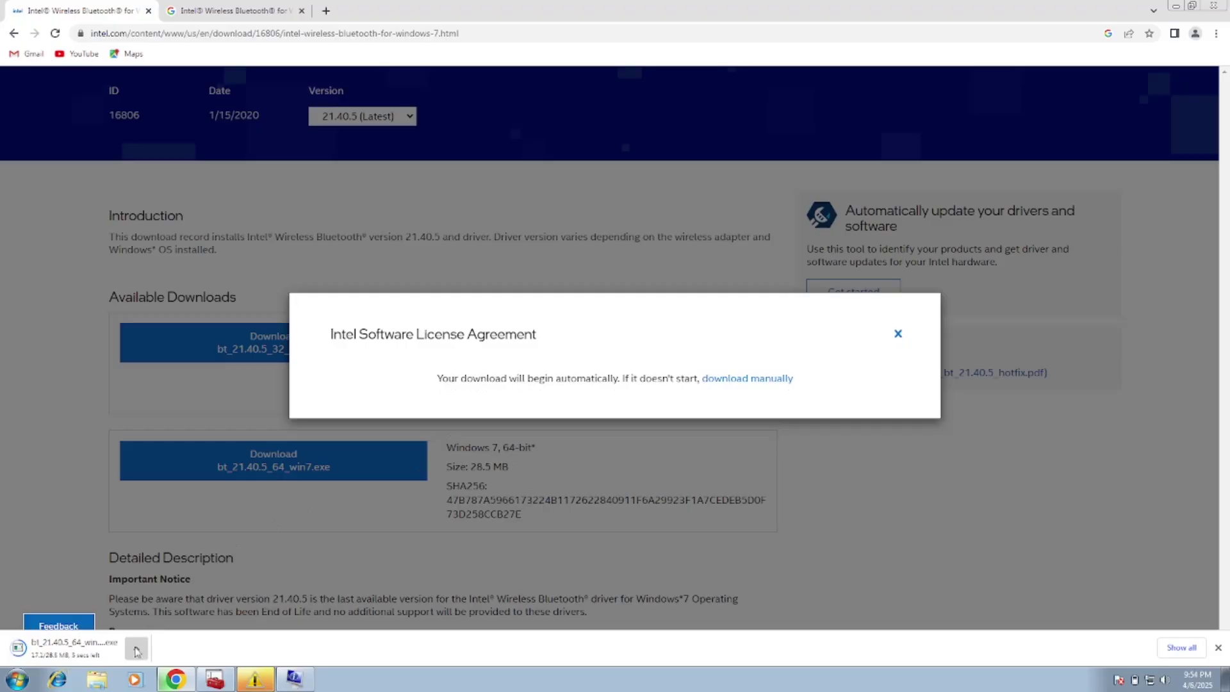
Show the downloaded driver in its folder, then close the folder window and the license agreement pop-up
click(135, 651)
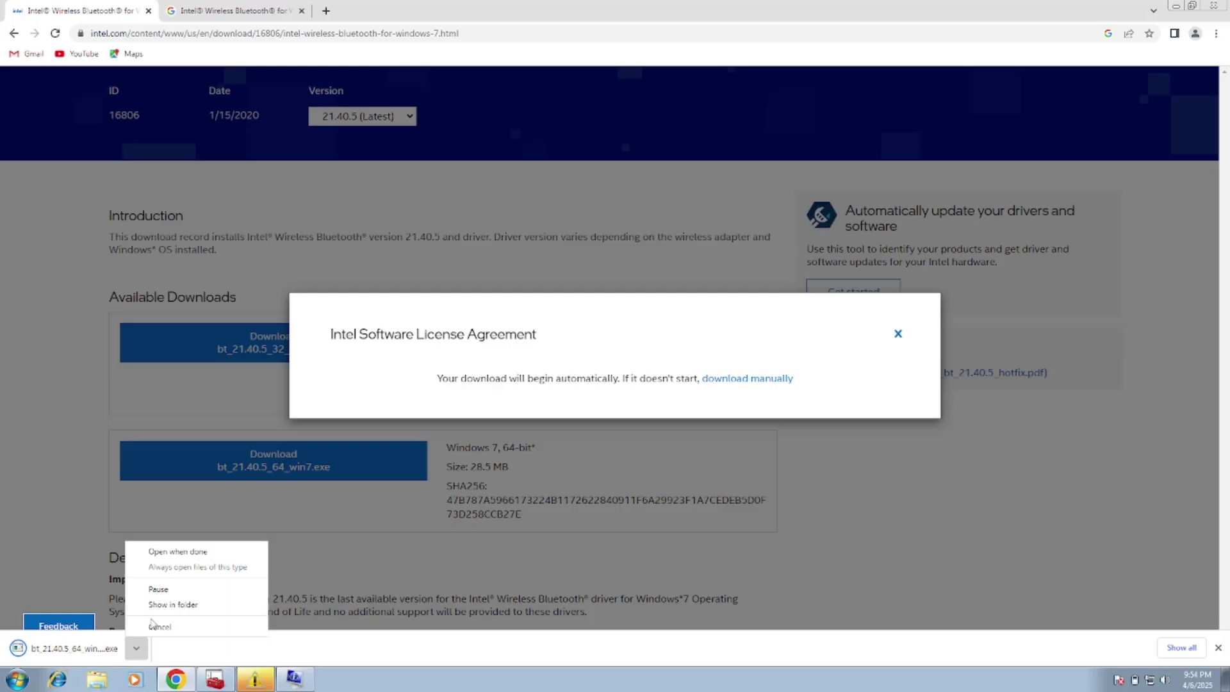
click(172, 608)
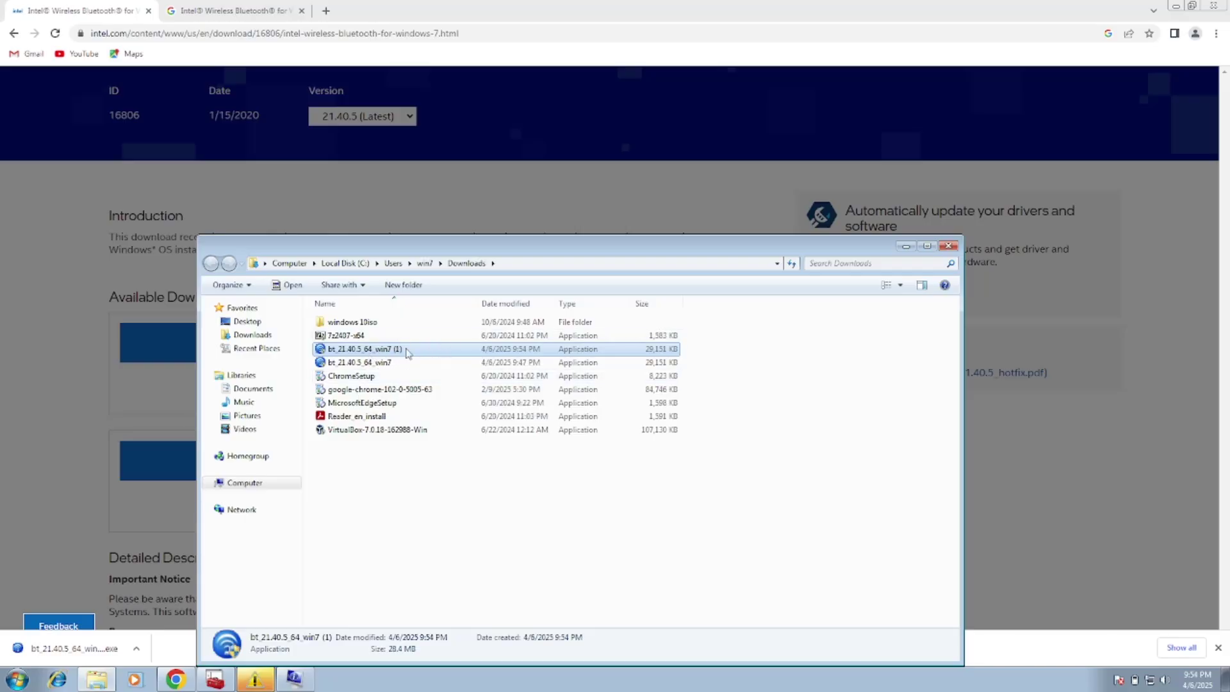
click(953, 247)
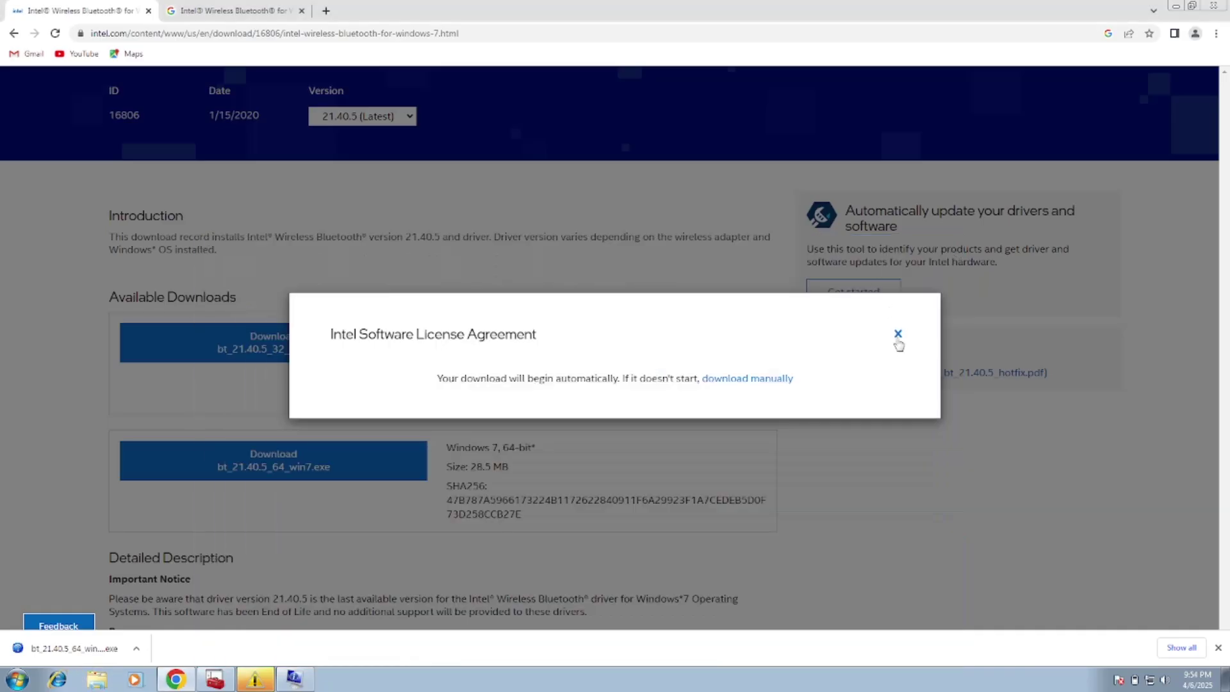
click(896, 335)
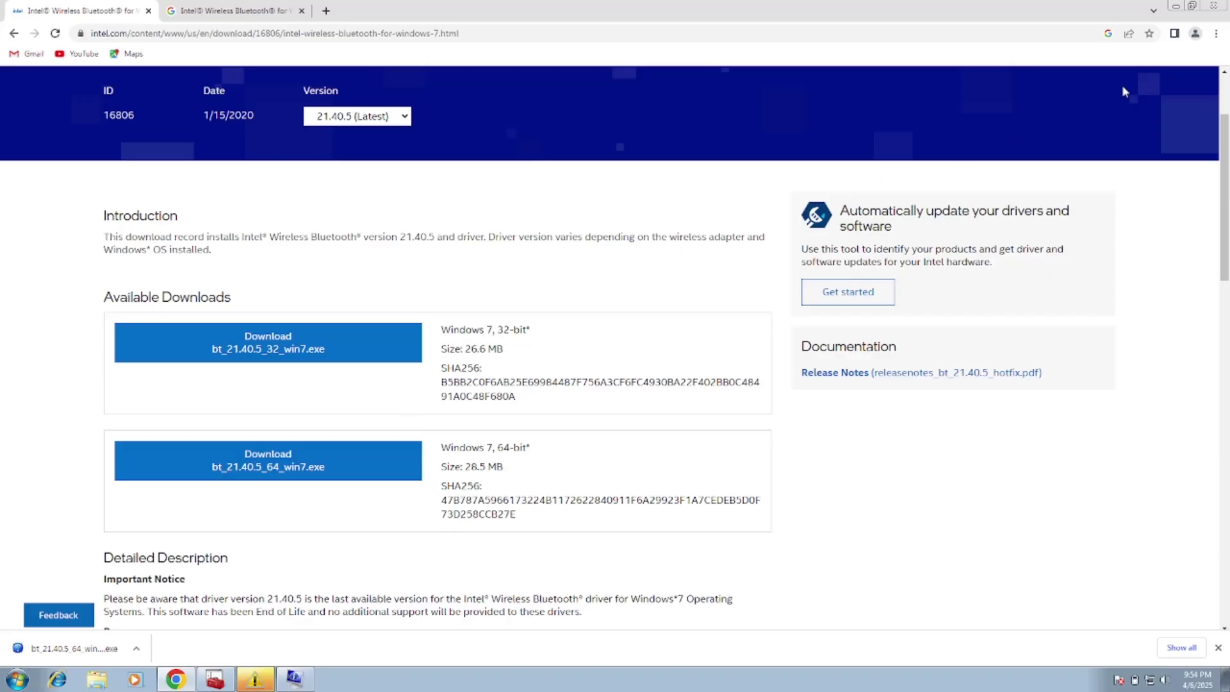
Close the browser, Device Manager and the software counterfeiting warning
click(1213, 9)
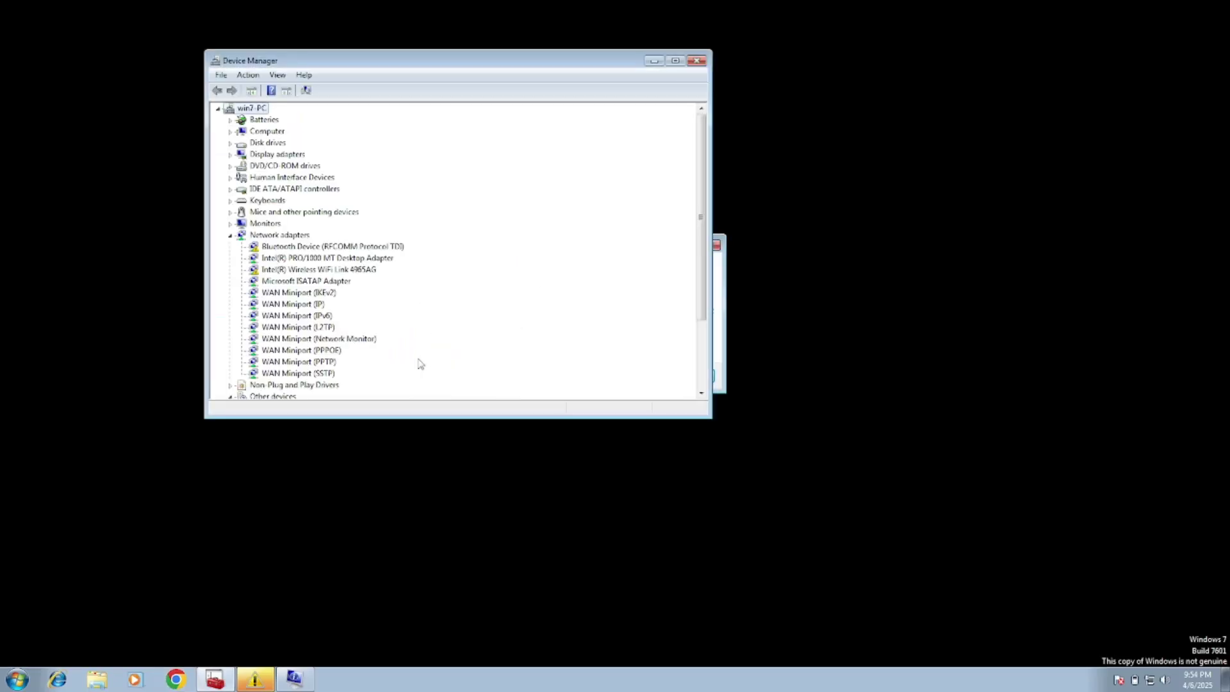
click(702, 61)
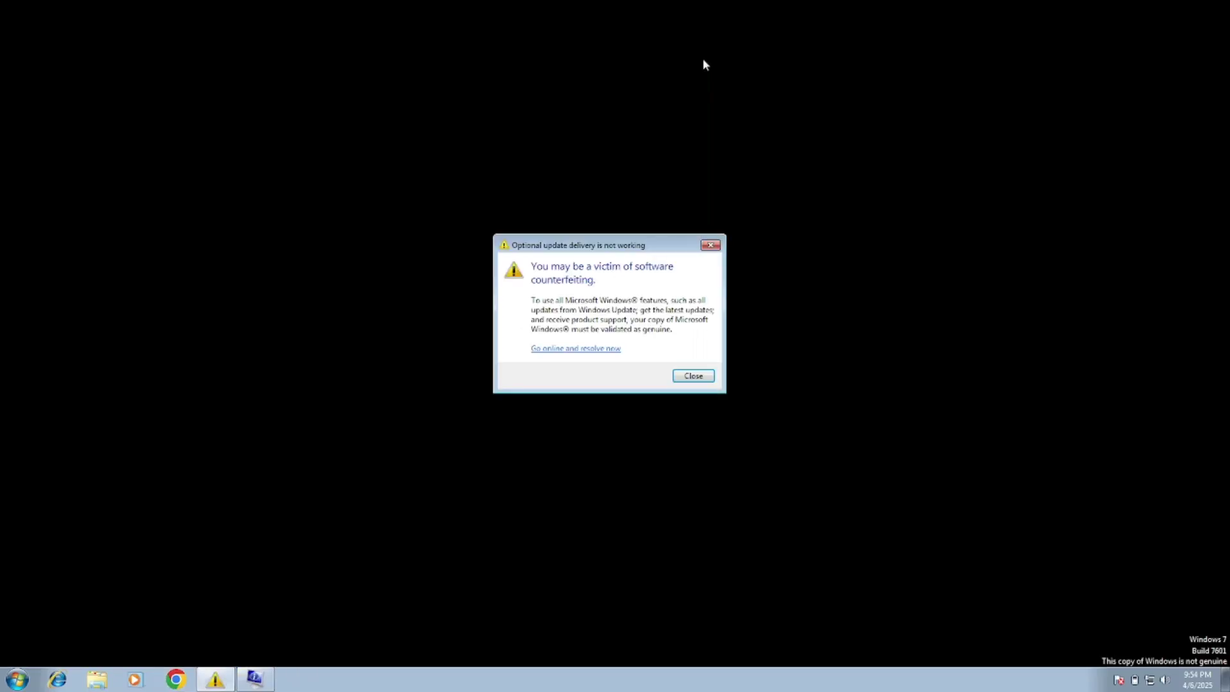
click(717, 245)
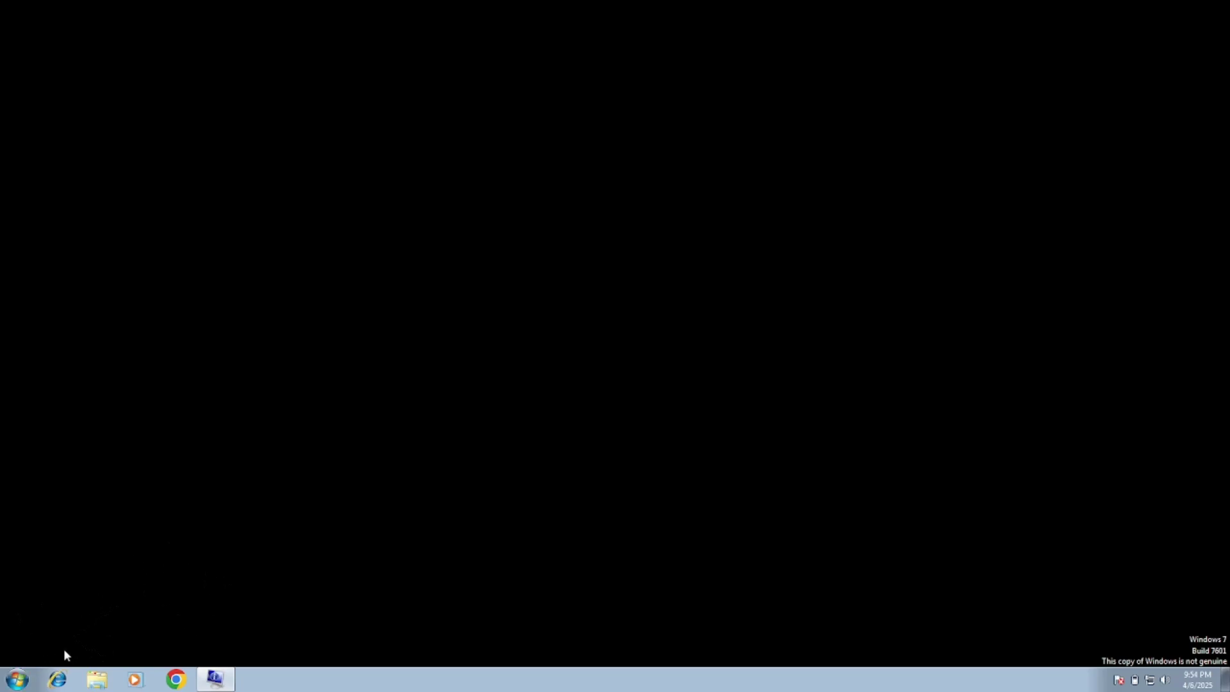
Open a command prompt, move it toward the middle of the desktop and run "wmic csproduct"
click(18, 679)
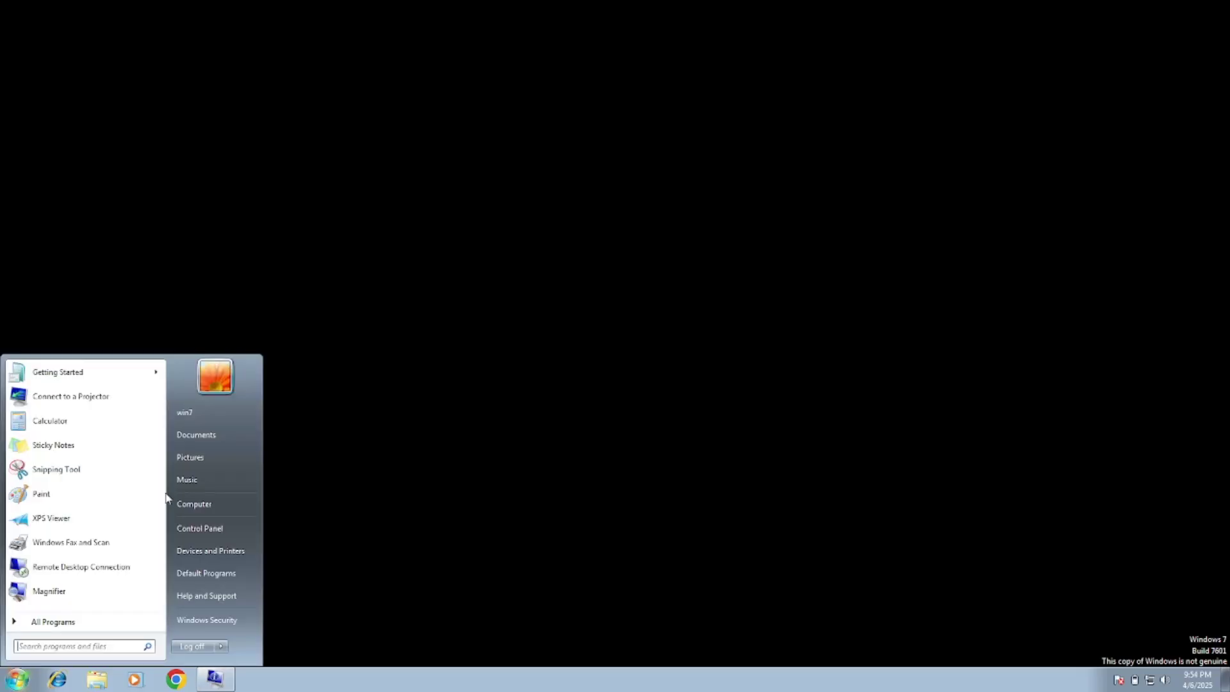
text(cmd)
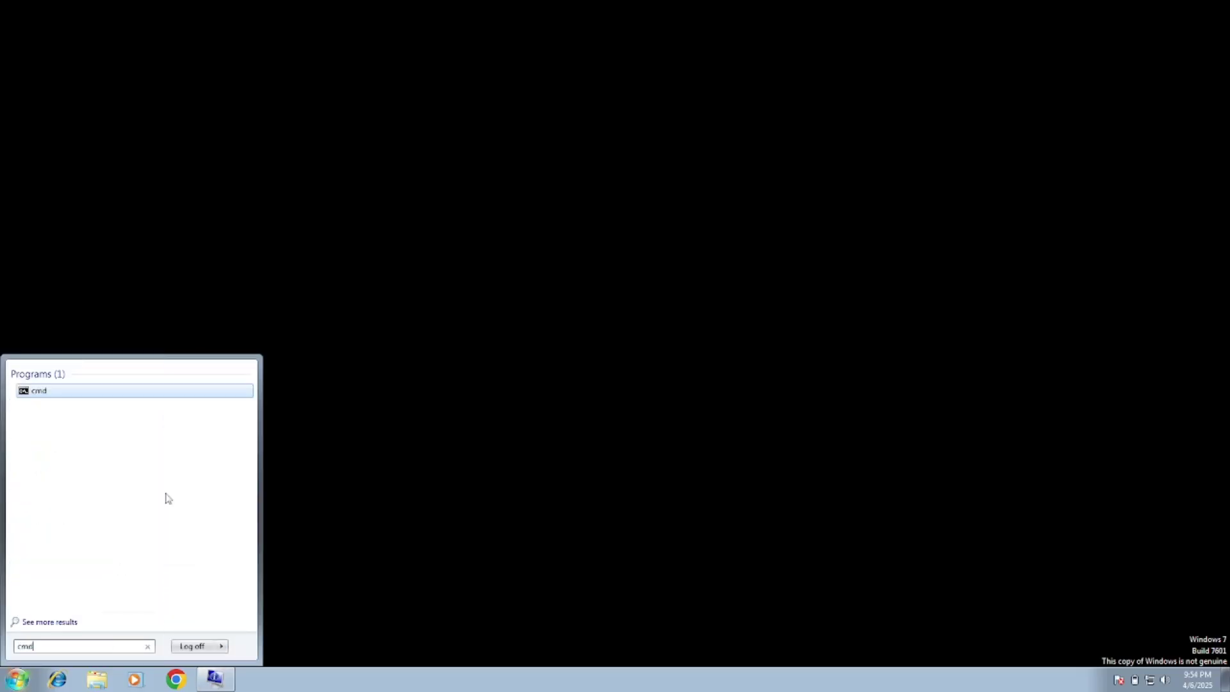
key(Return)
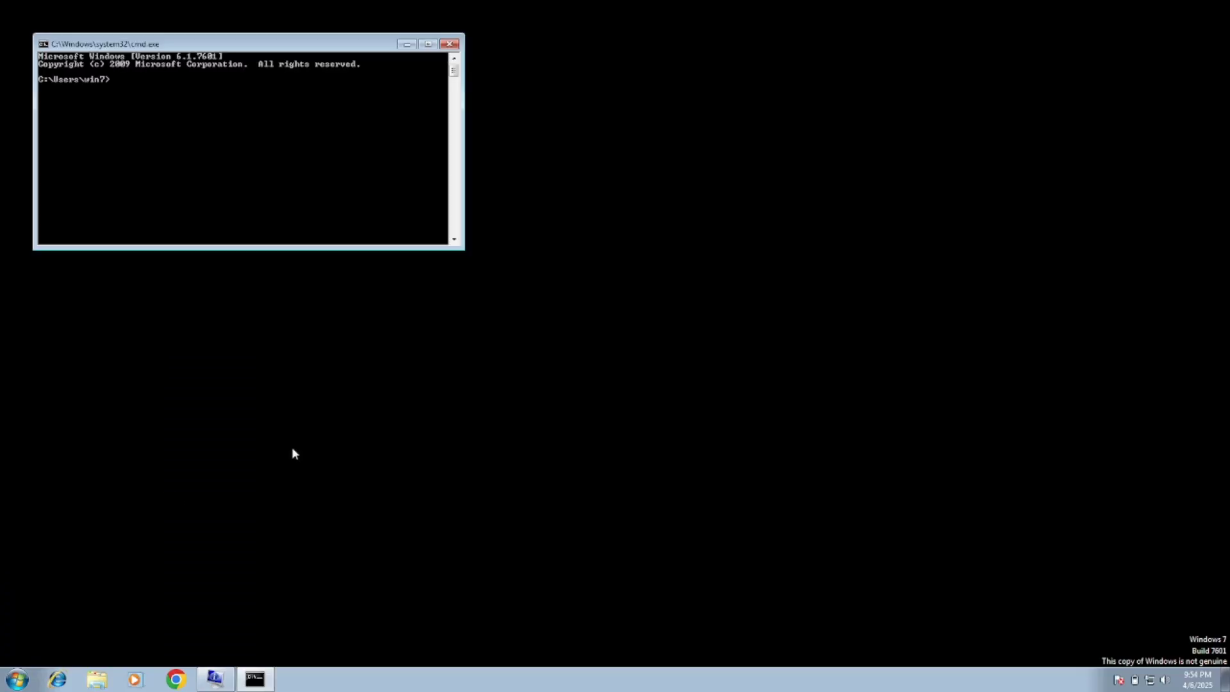
drag(326, 45, 632, 166)
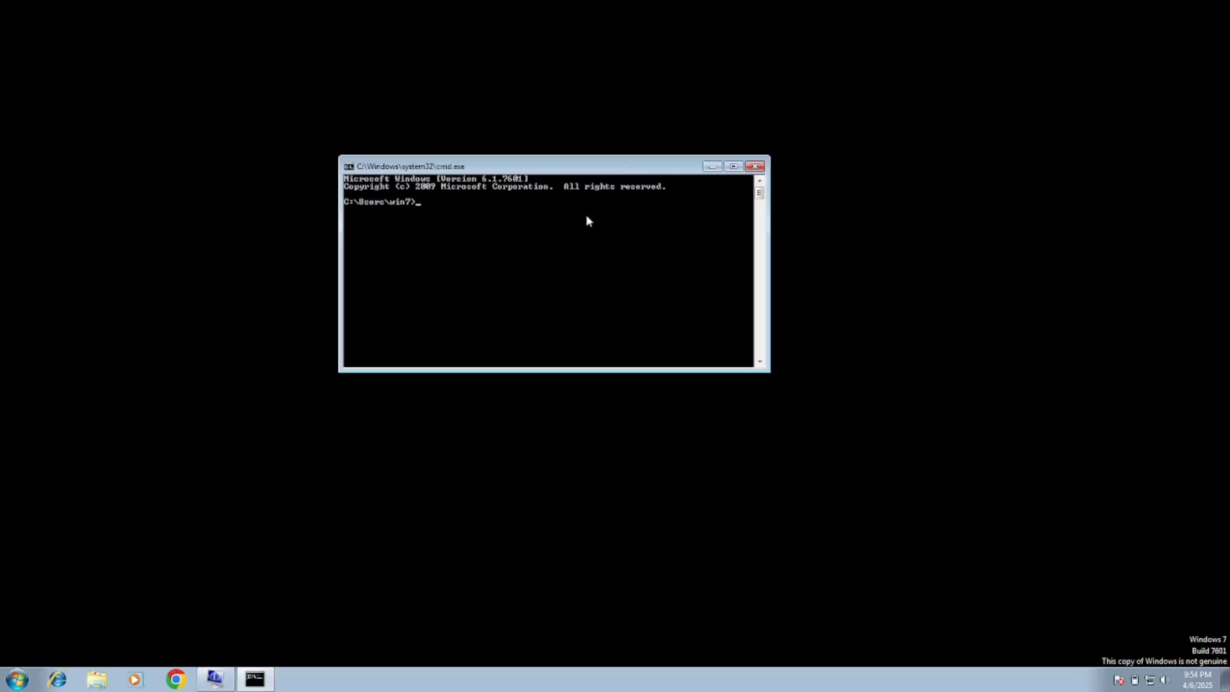
text(wmic csproduct)
key(Return)
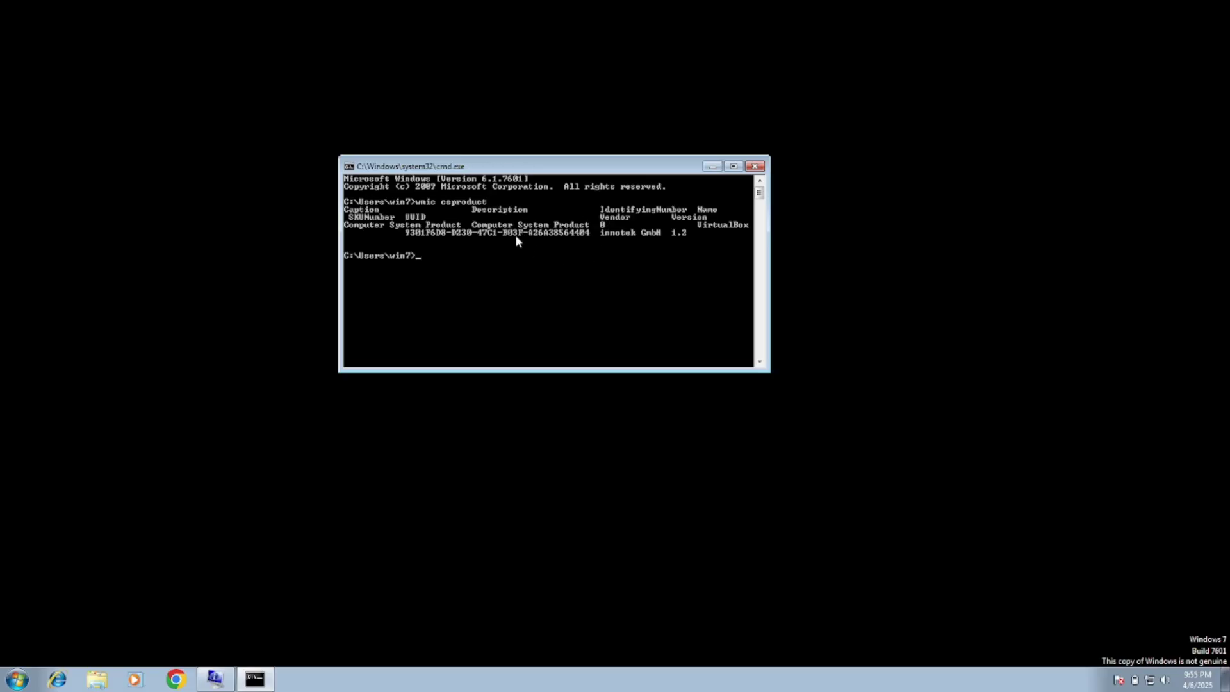
Maximize the command prompt, run "wmic bios get serialnumber" and restore the window to its smaller size
click(733, 167)
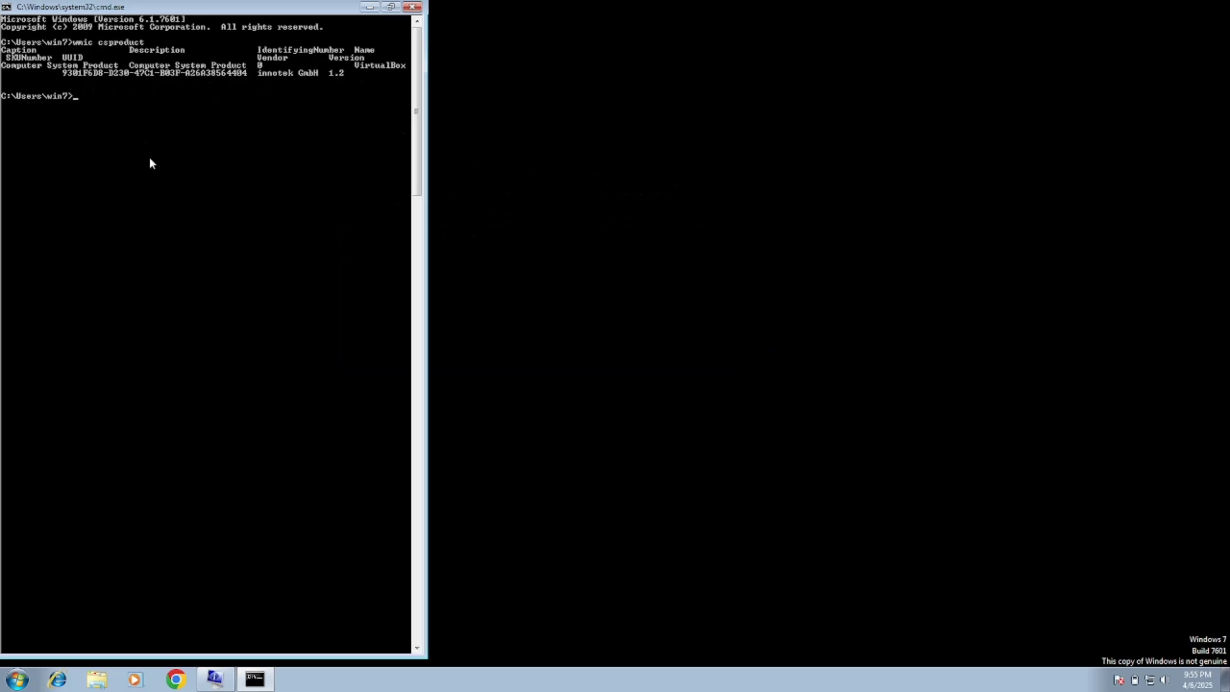
text(wmic bios get serialnumber)
key(Return)
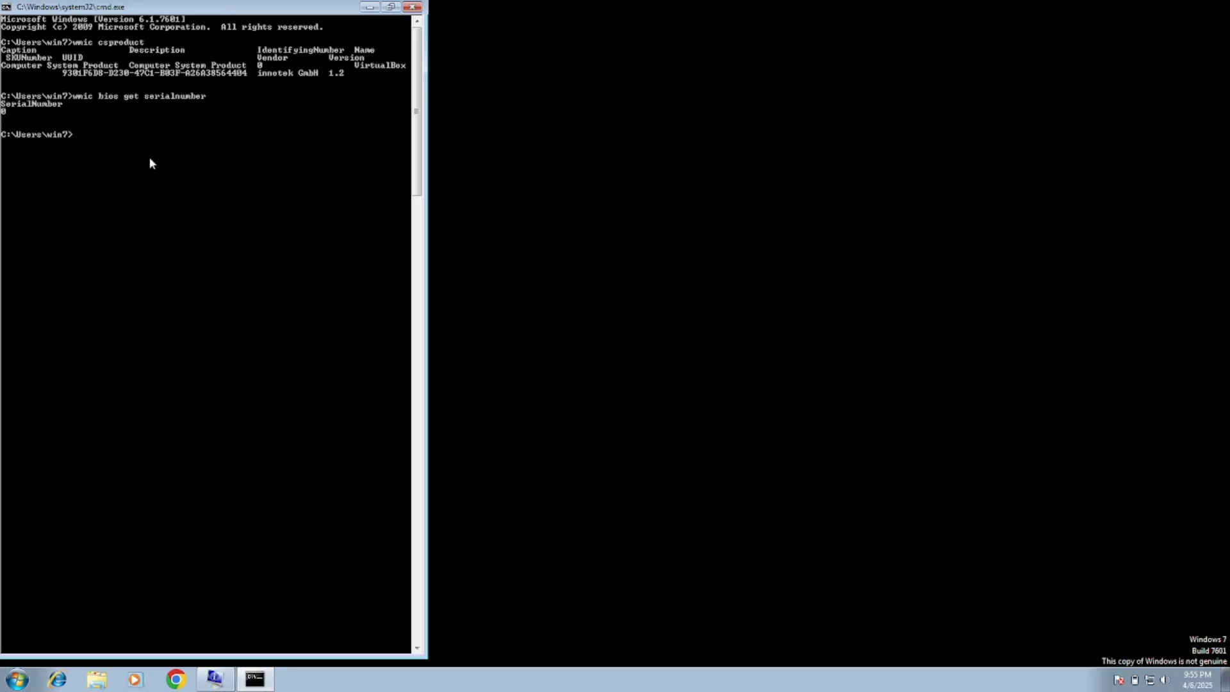
drag(306, 11, 617, 83)
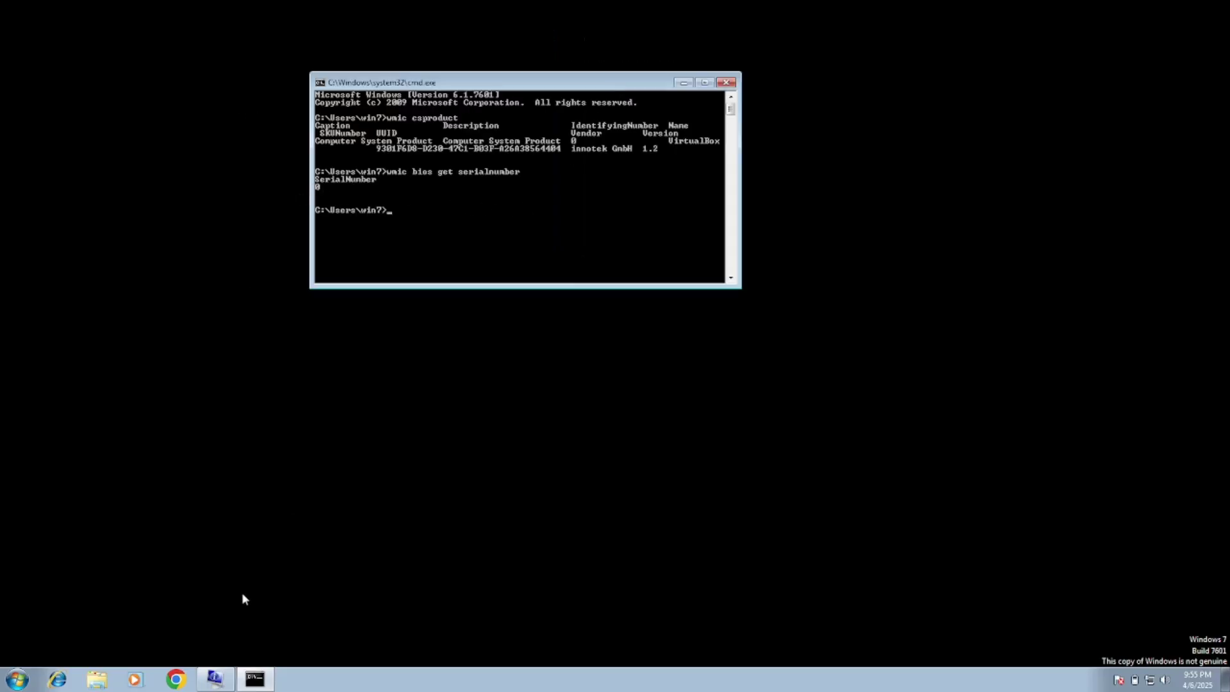
Launch Chrome, check the Processor entry in System Information and minimize that window
click(180, 679)
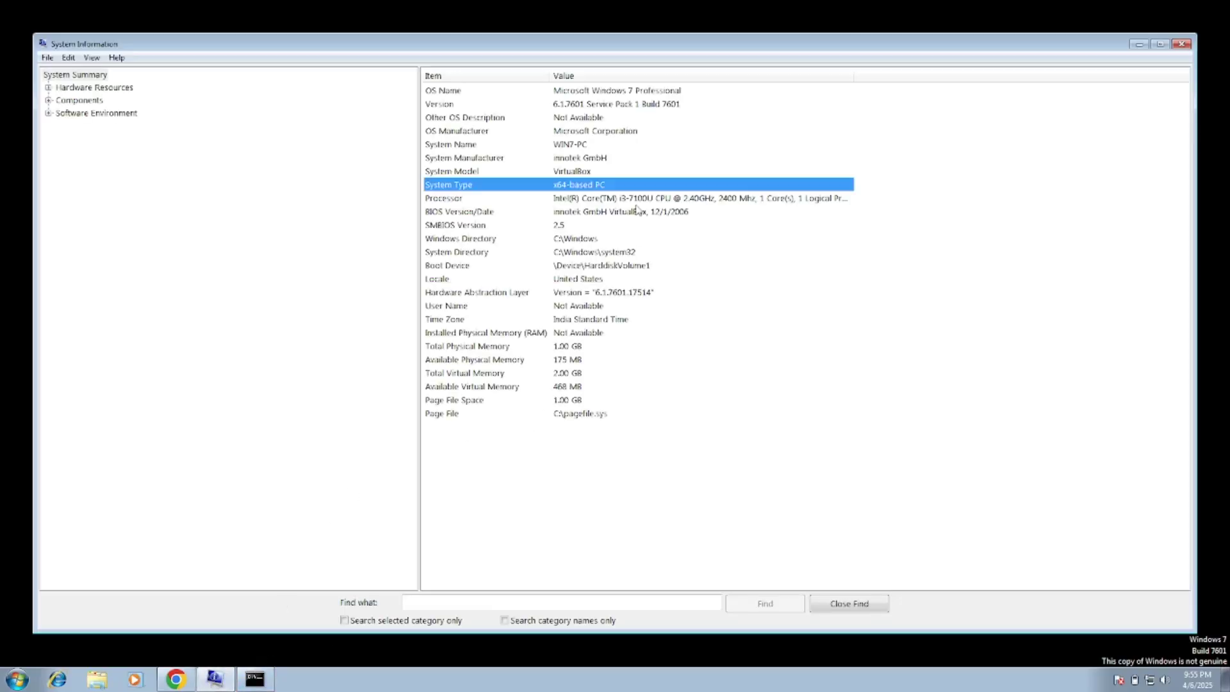
click(578, 202)
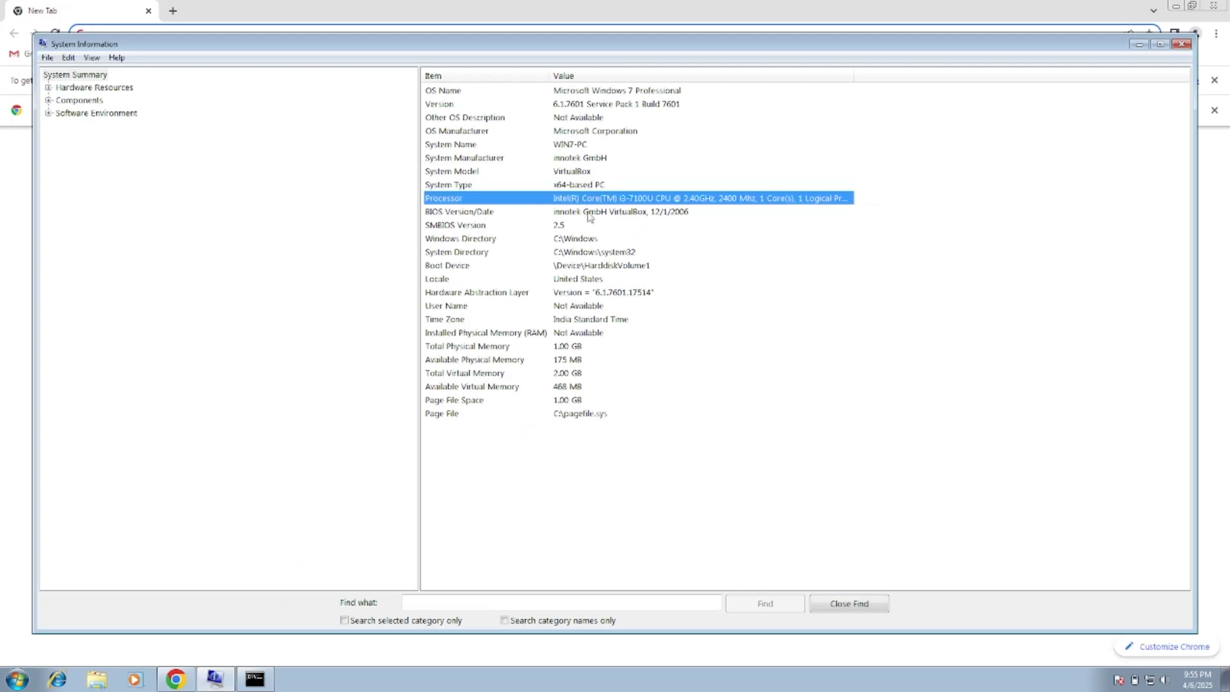
click(1138, 44)
Search Google for "intle driver", open the "Download Intel Drivers and Software" result and dismiss the Chrome update notice
click(231, 33)
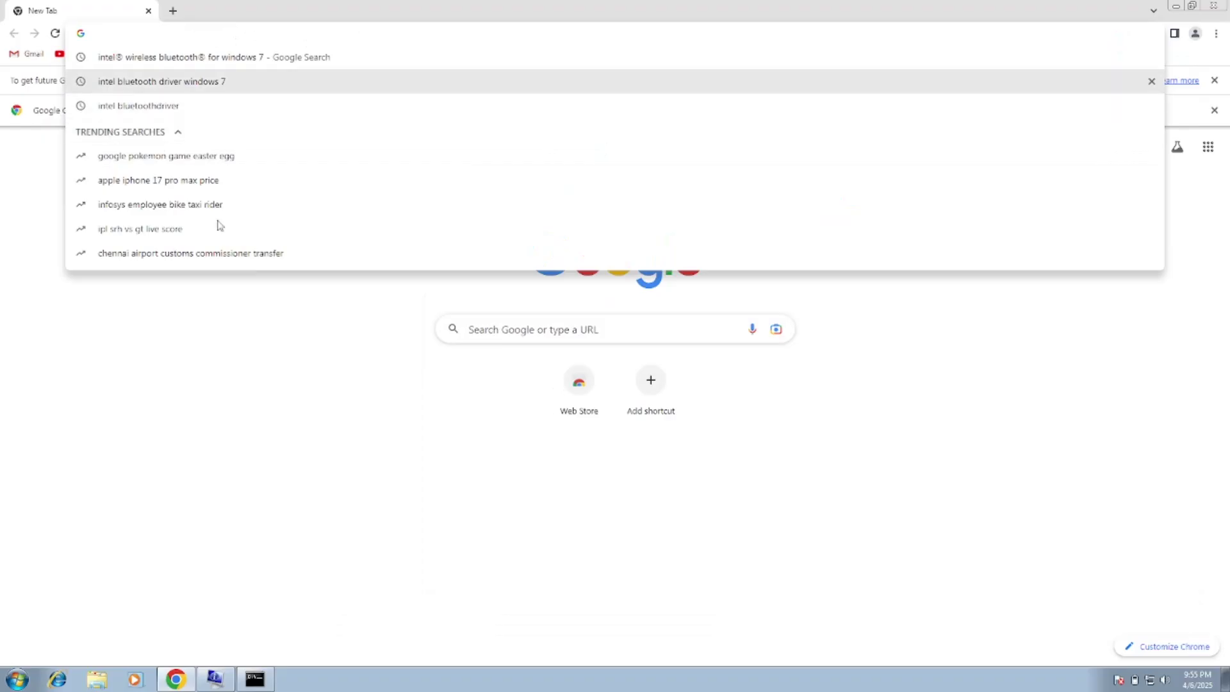
click(265, 679)
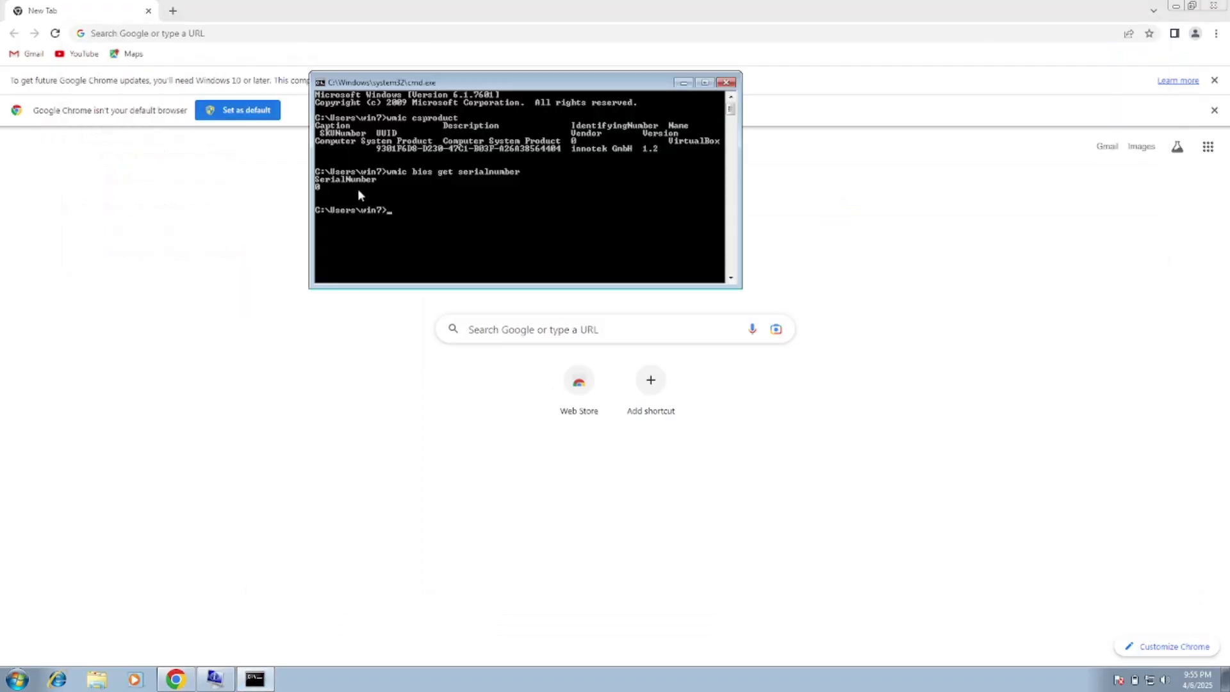
click(168, 35)
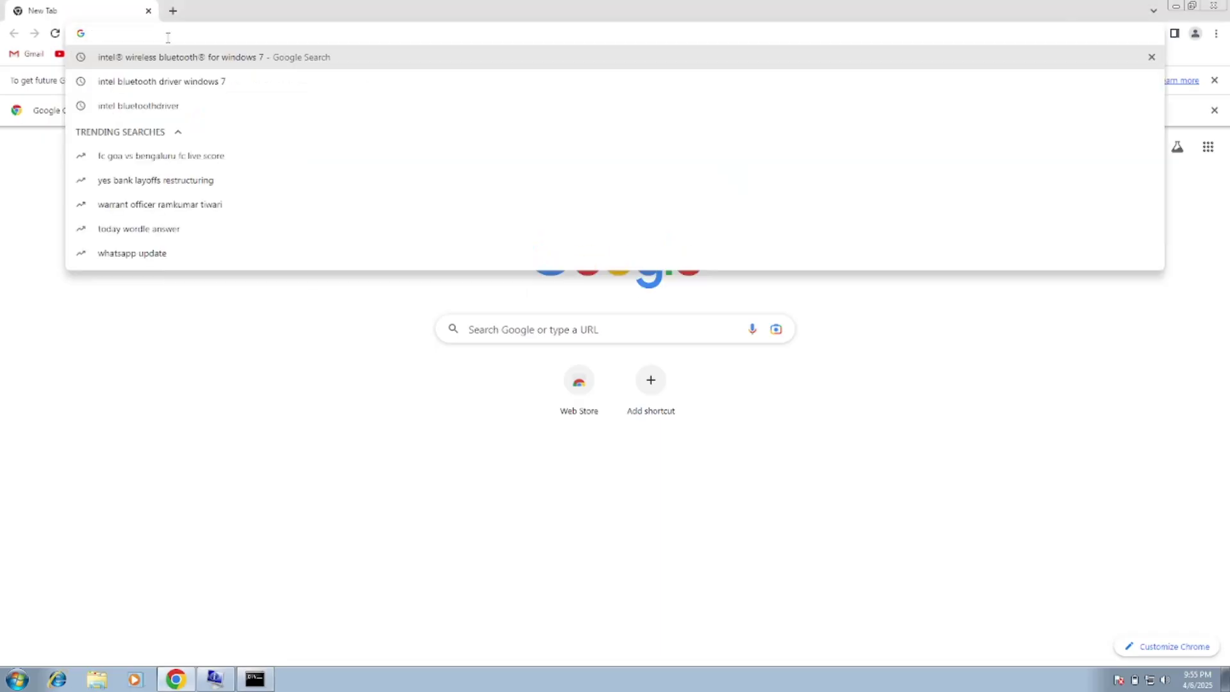
text(intle driver)
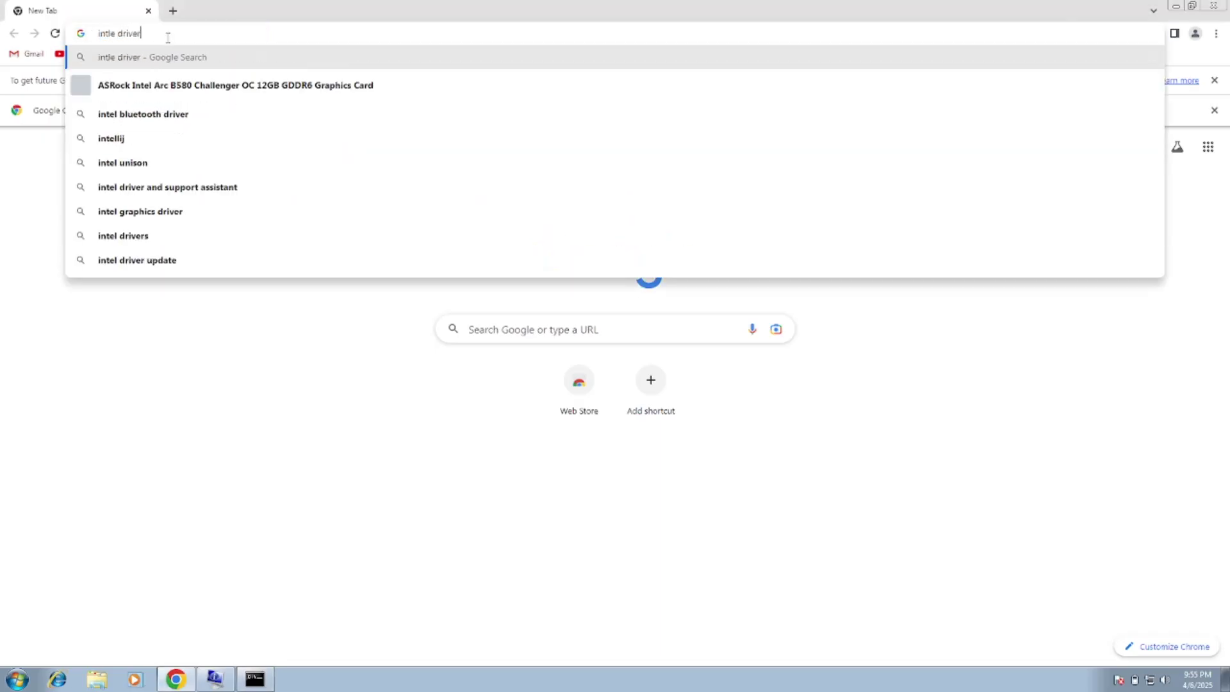
key(Return)
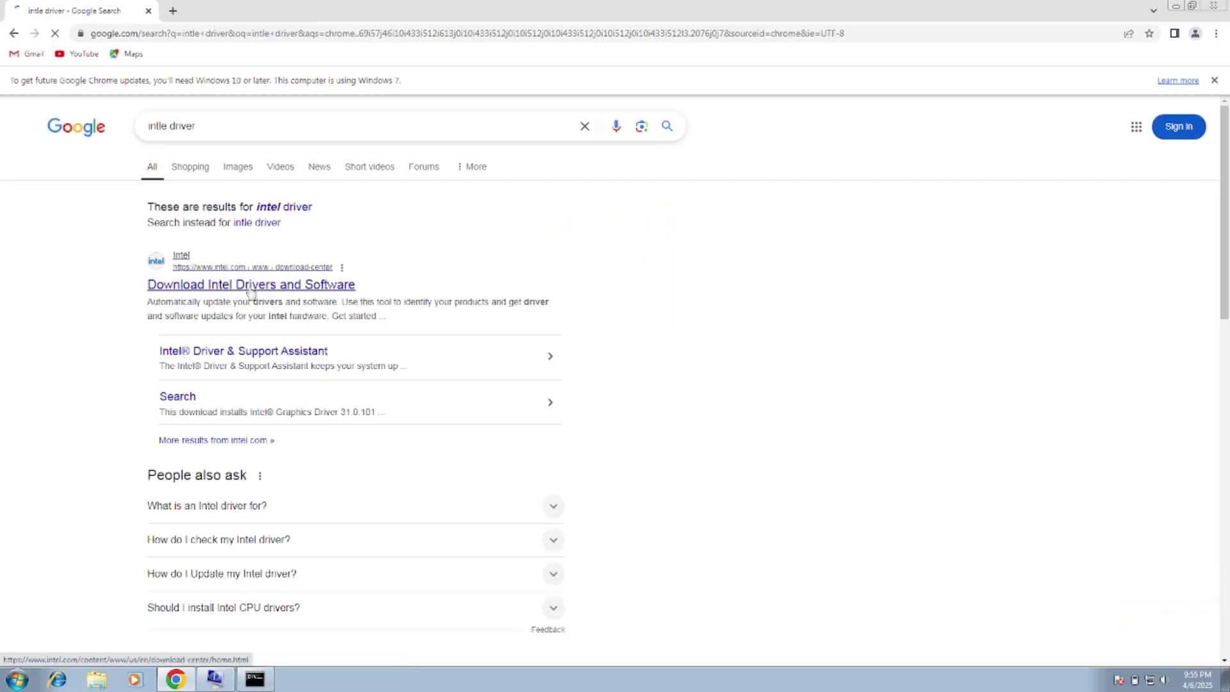
click(250, 288)
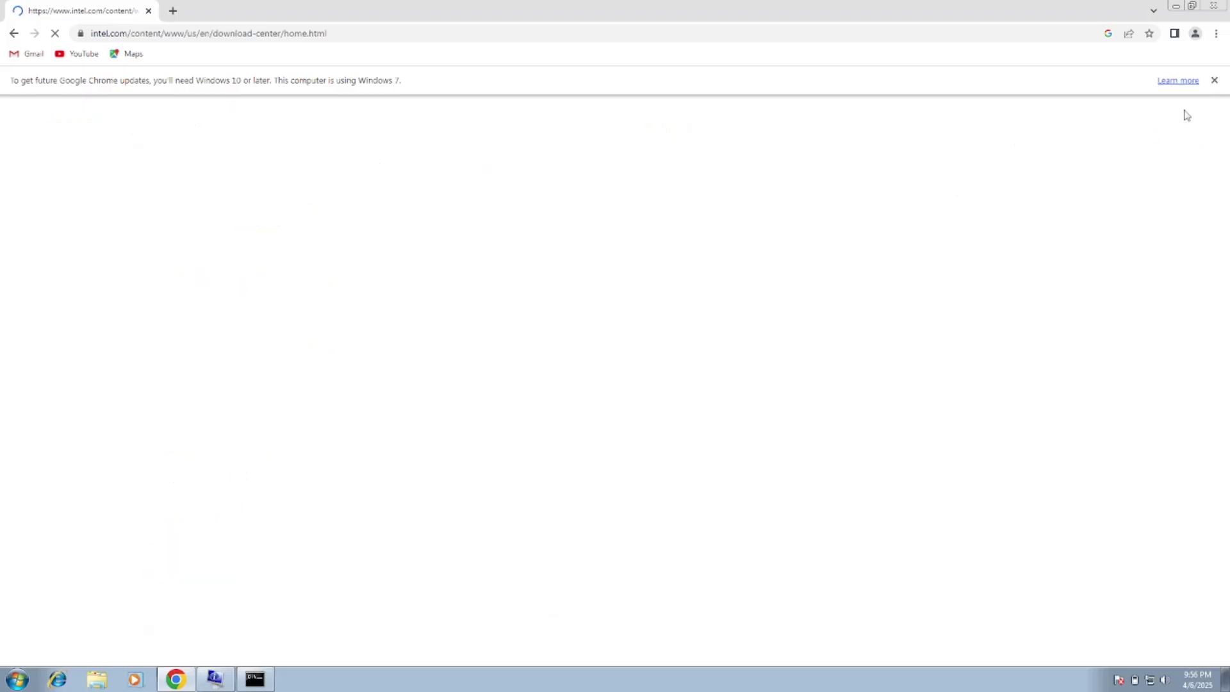
click(1214, 80)
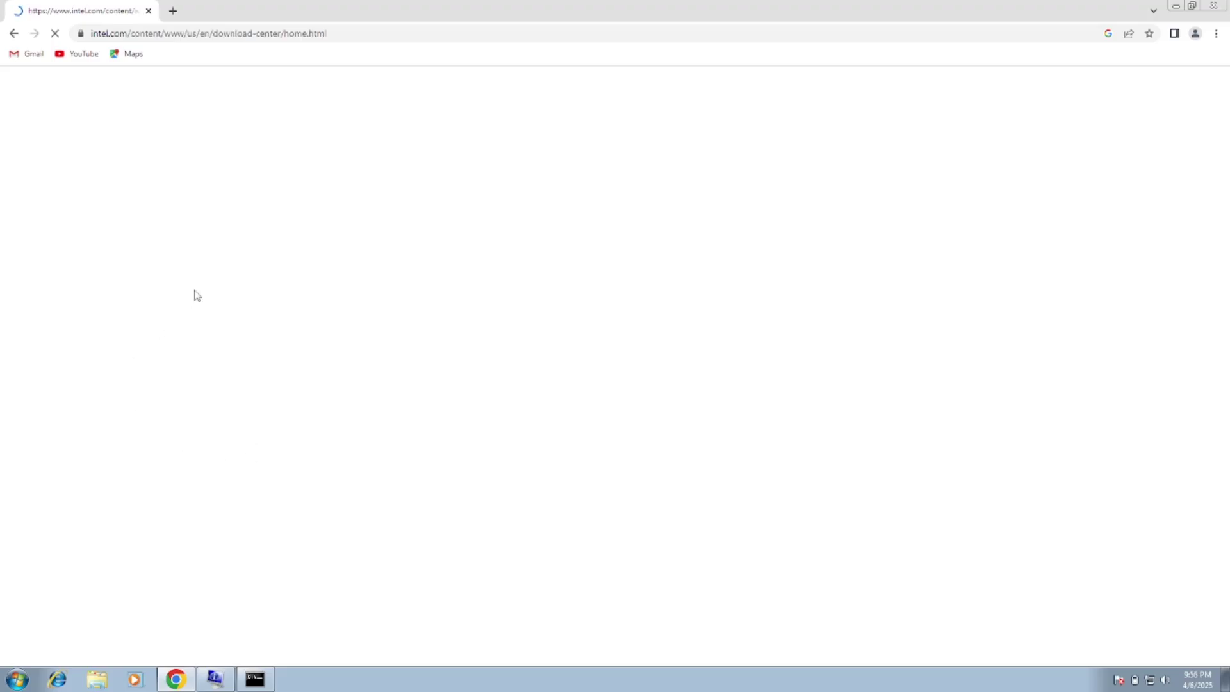
Review the command prompt's product and serial number output, minimize it and look over Intel's driver product categories
click(255, 678)
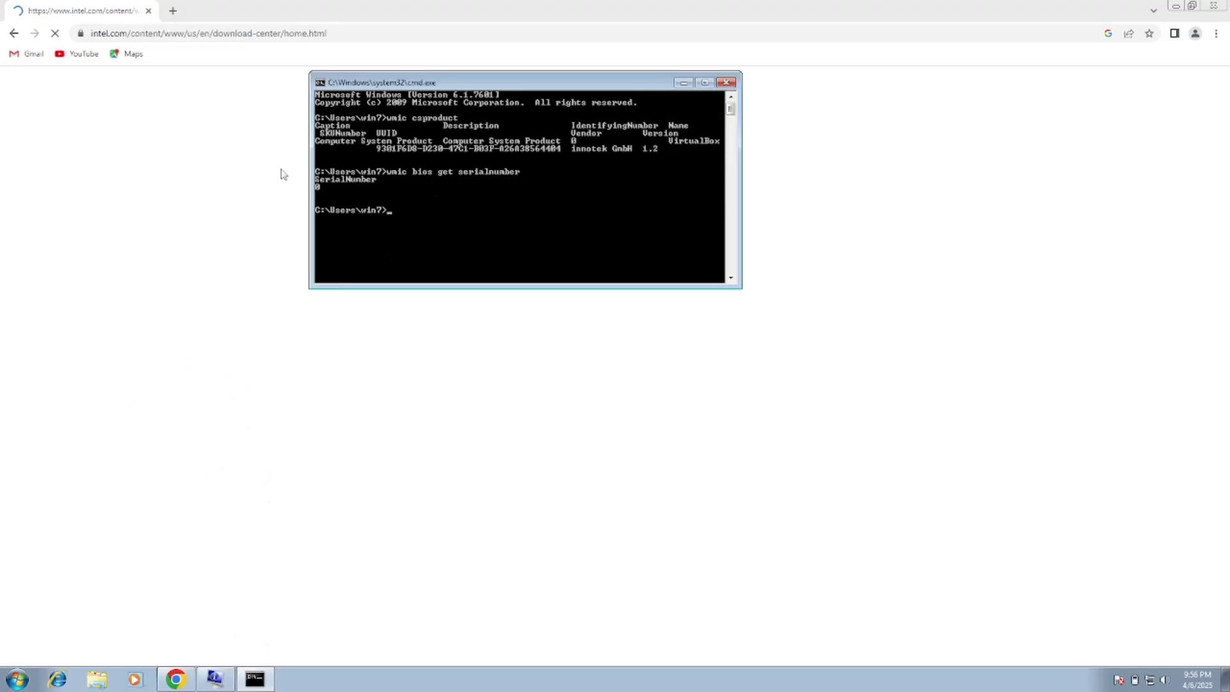
click(683, 82)
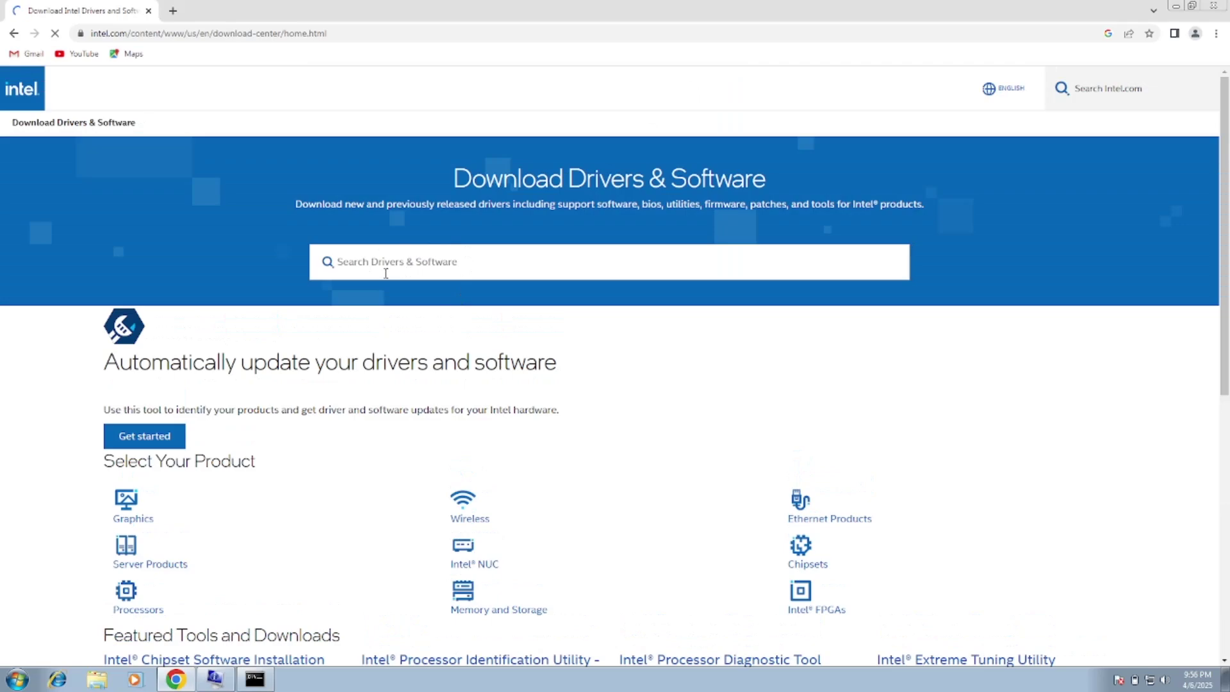
scroll(367, 285, down, 1)
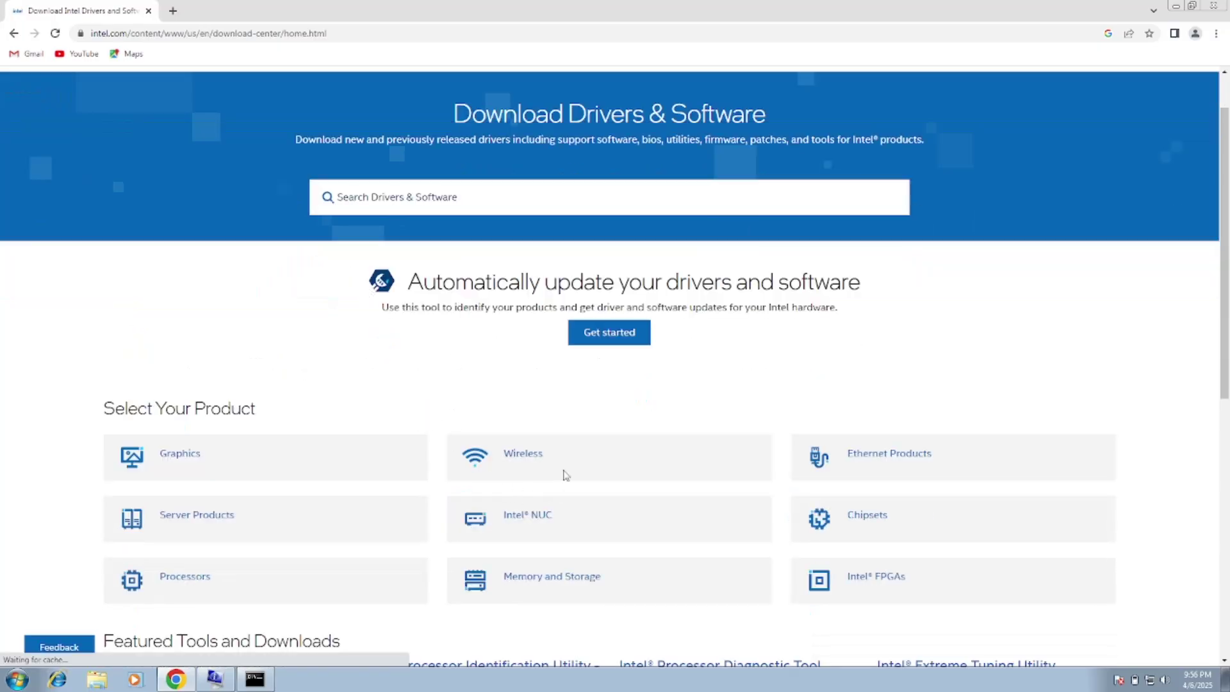
Search Intel's Drivers & Software for the suggested "bluetooth driver" and close the browser
click(479, 199)
text(b)
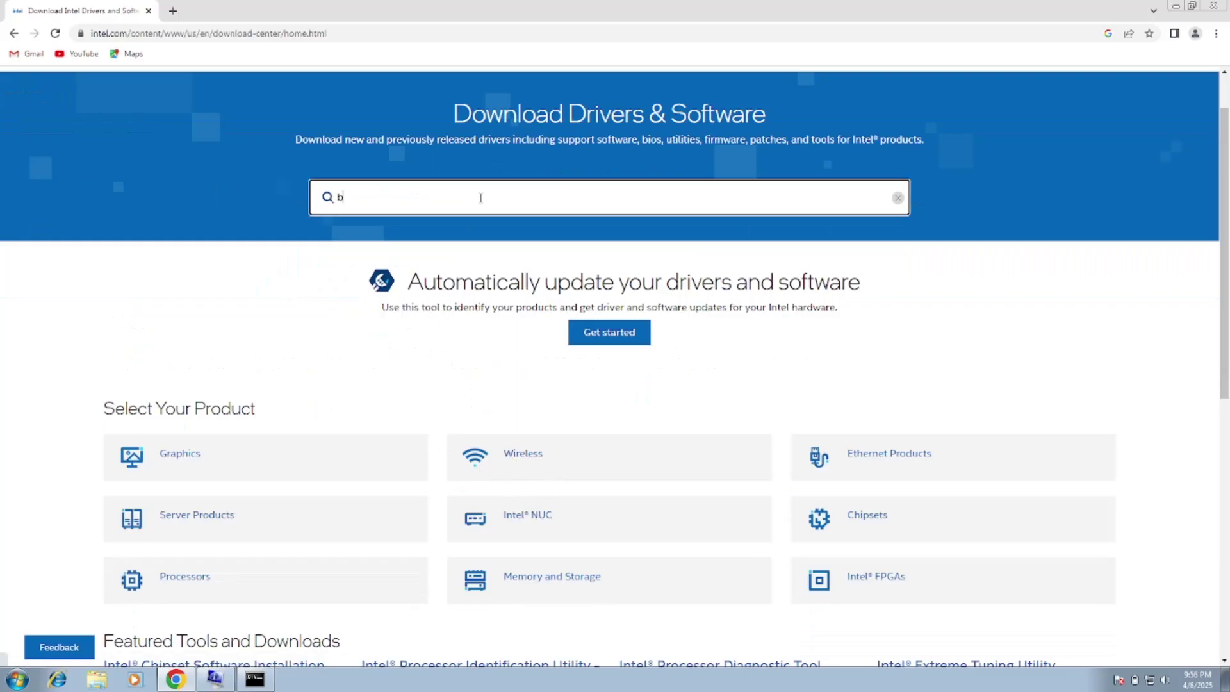
text(luet)
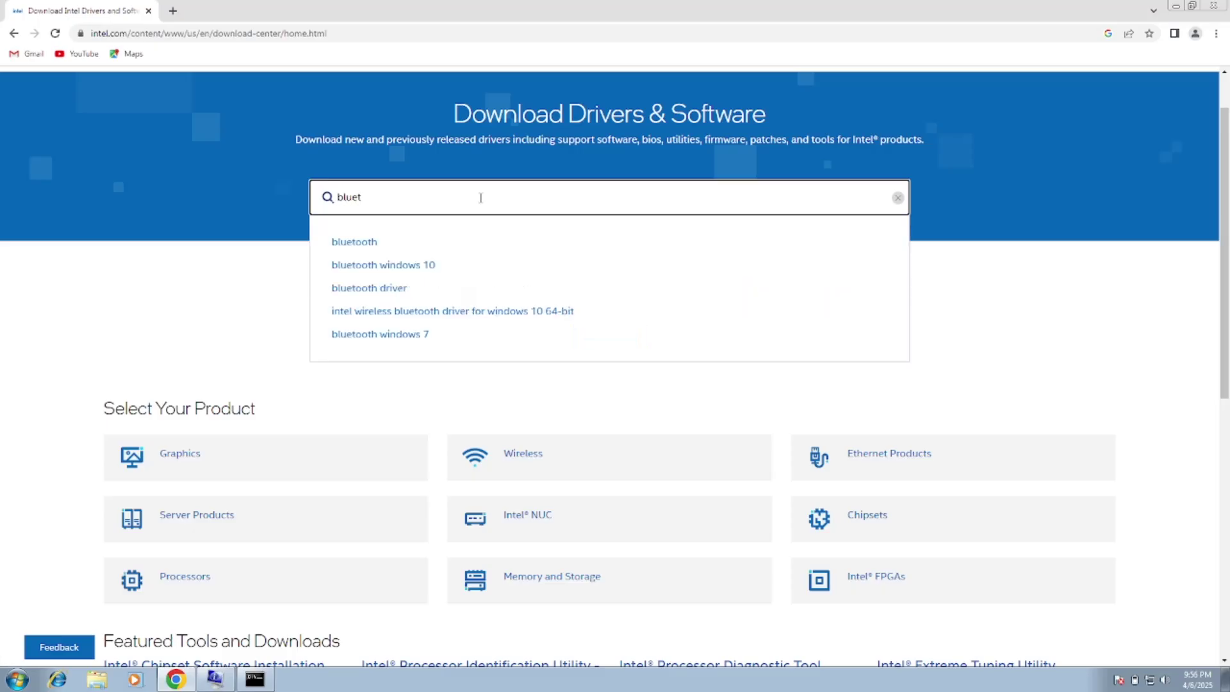
text(ooth)
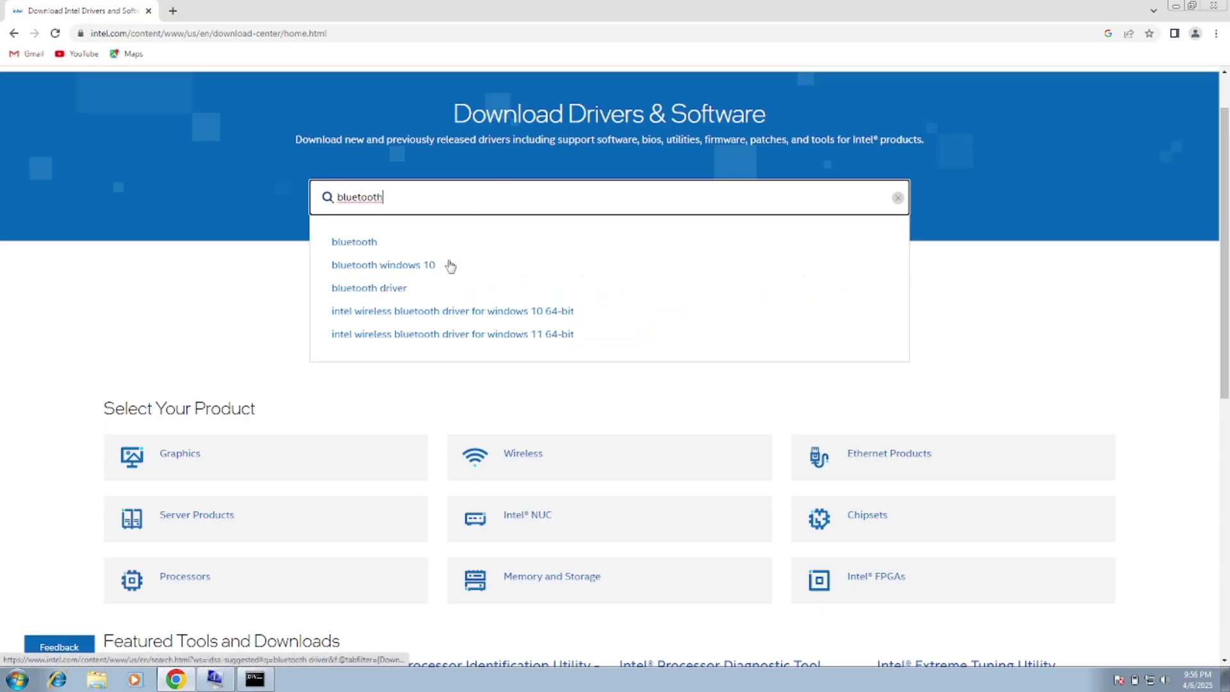
key(BackSpace)
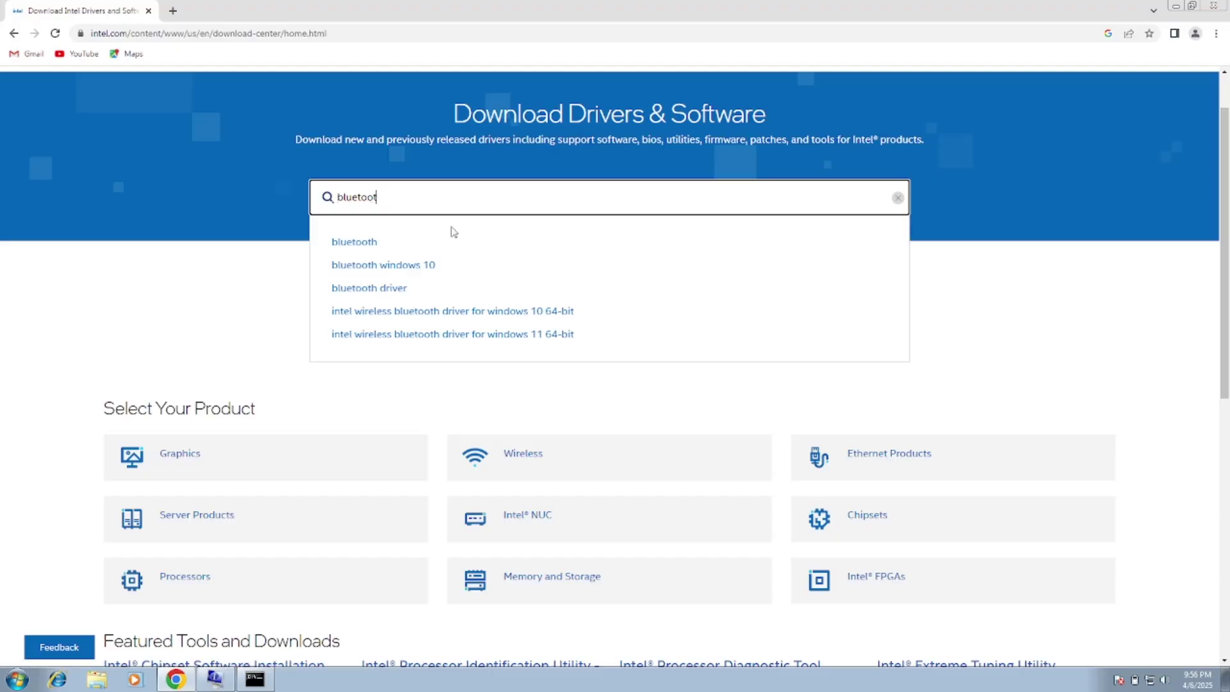
click(379, 289)
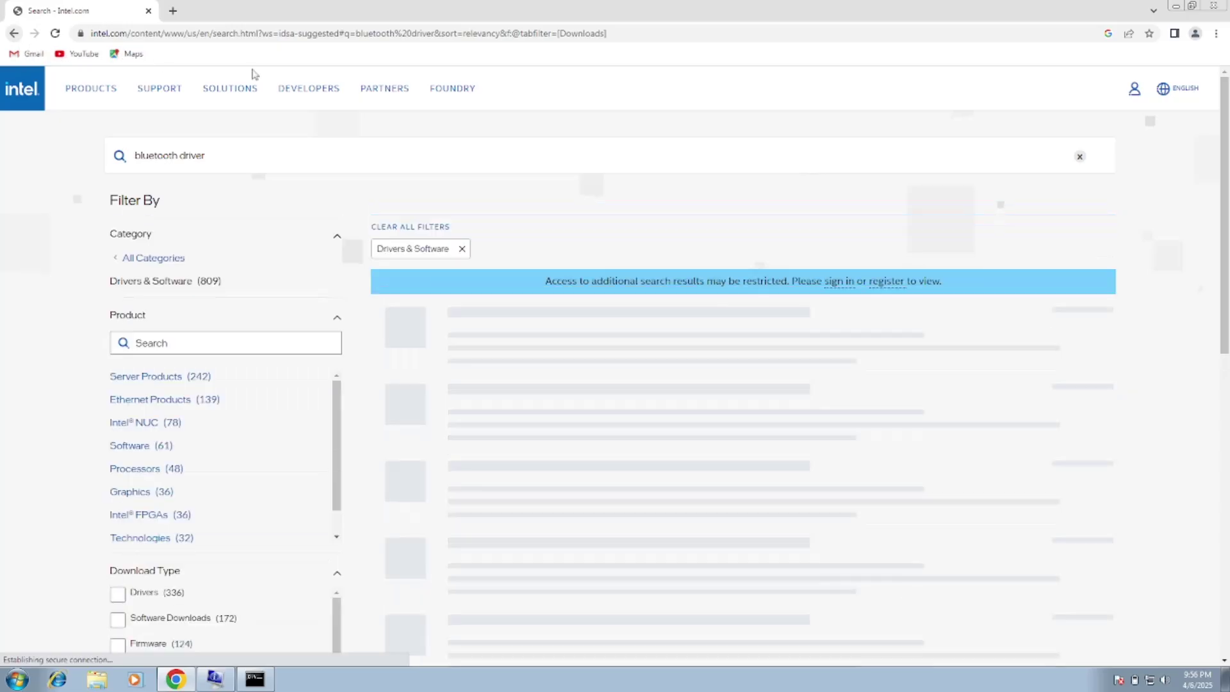
click(1220, 6)
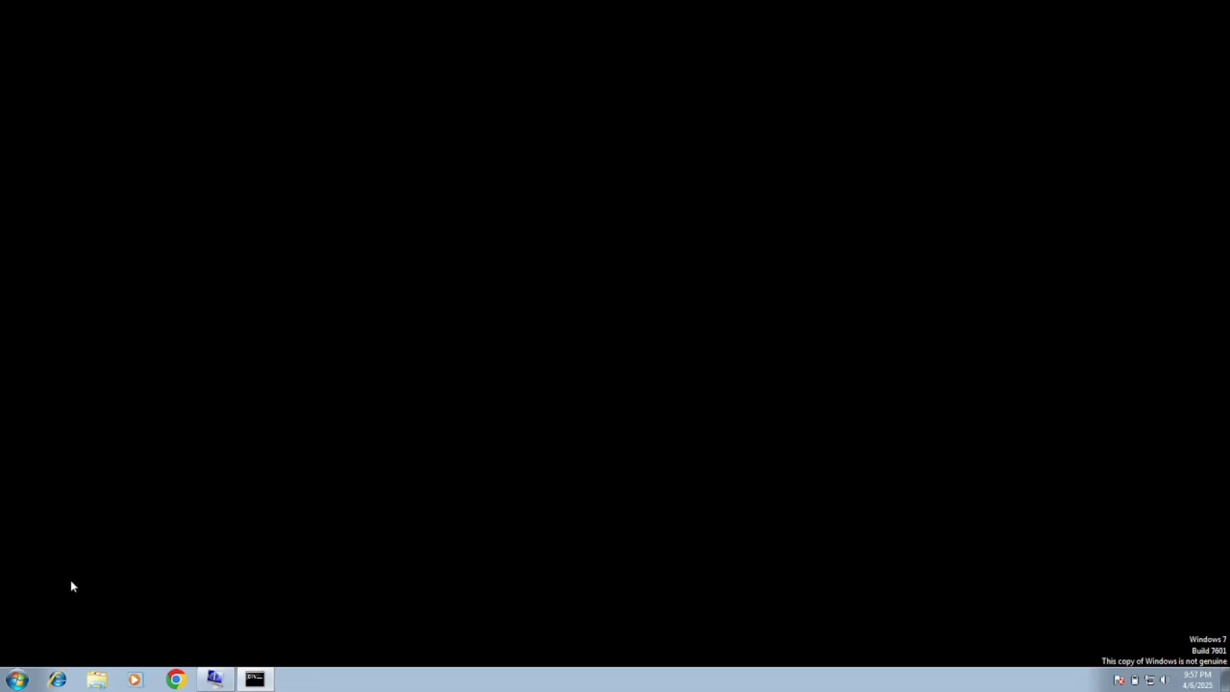
Find and open Device Manager, and move its window closer to the middle of the desktop
click(17, 679)
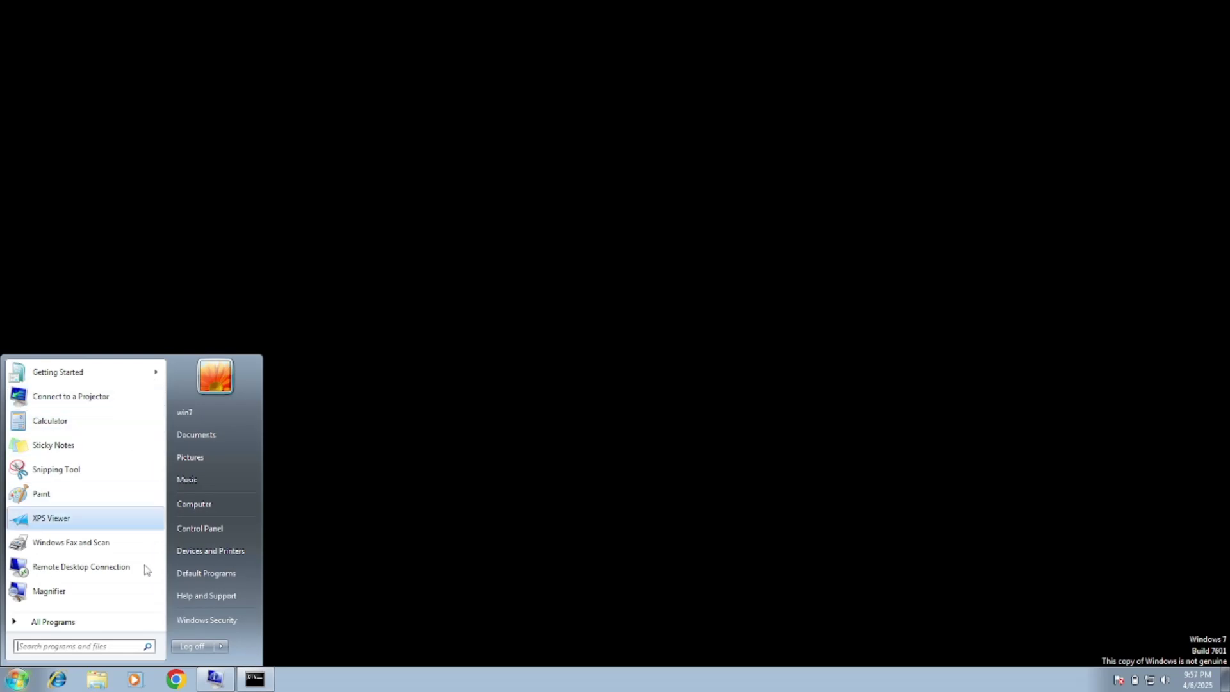
text(devic)
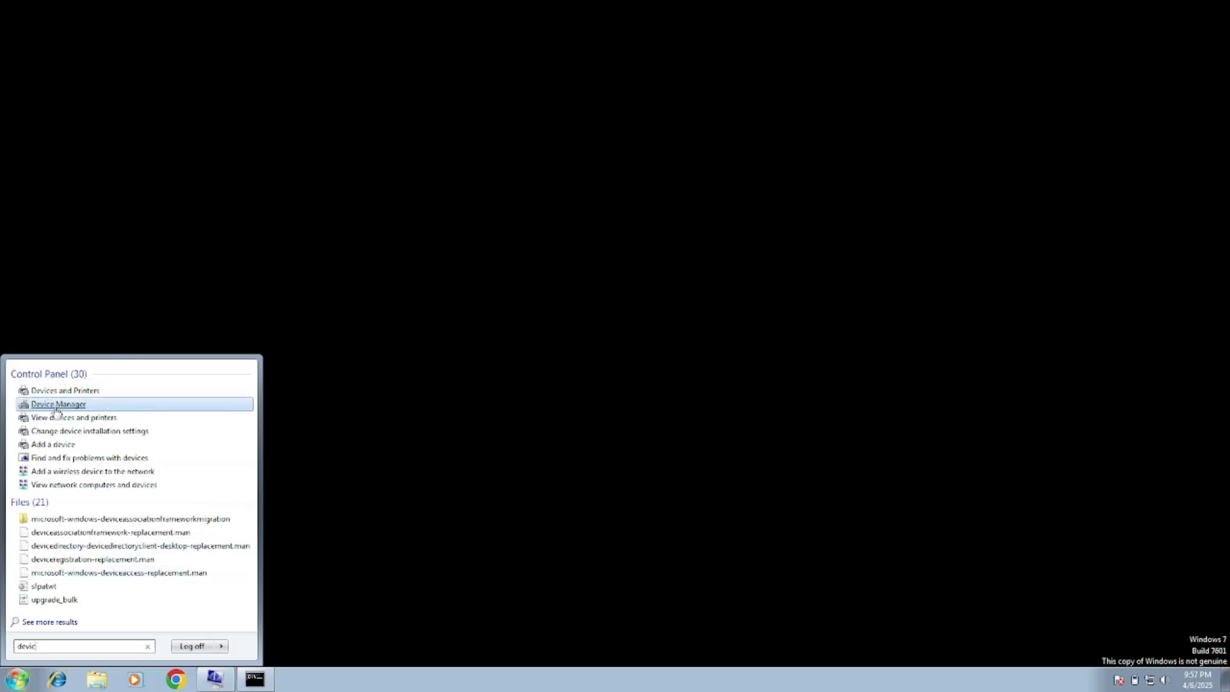
click(56, 405)
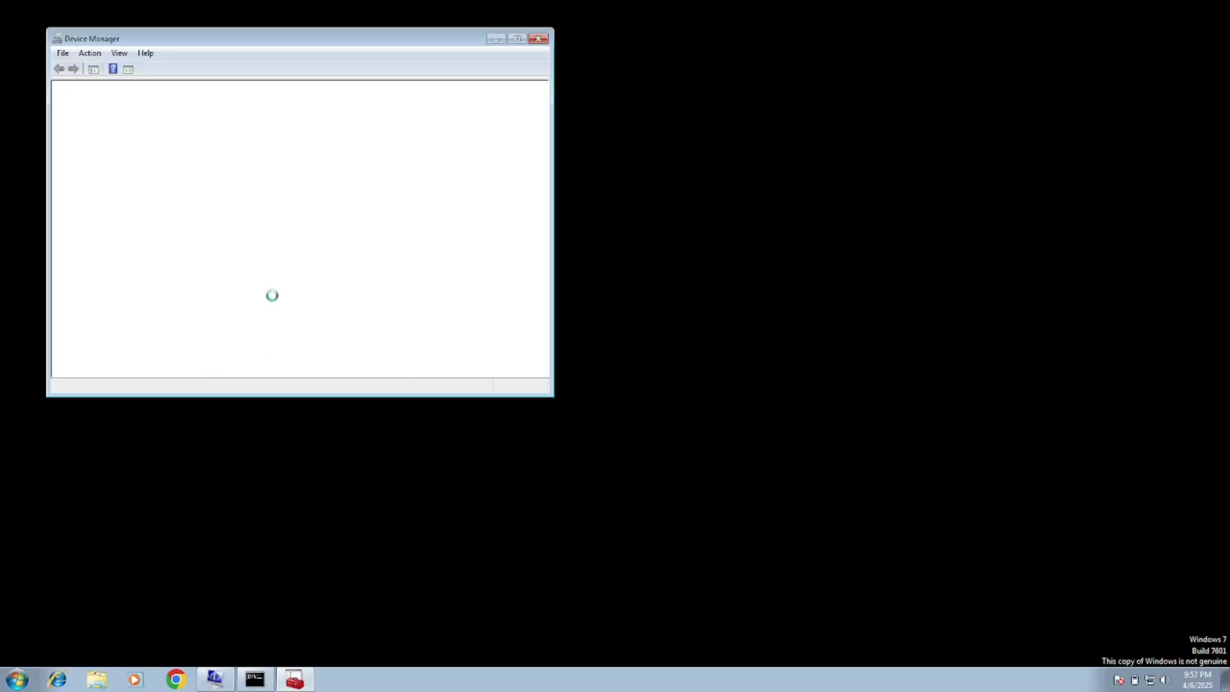
drag(319, 42, 563, 87)
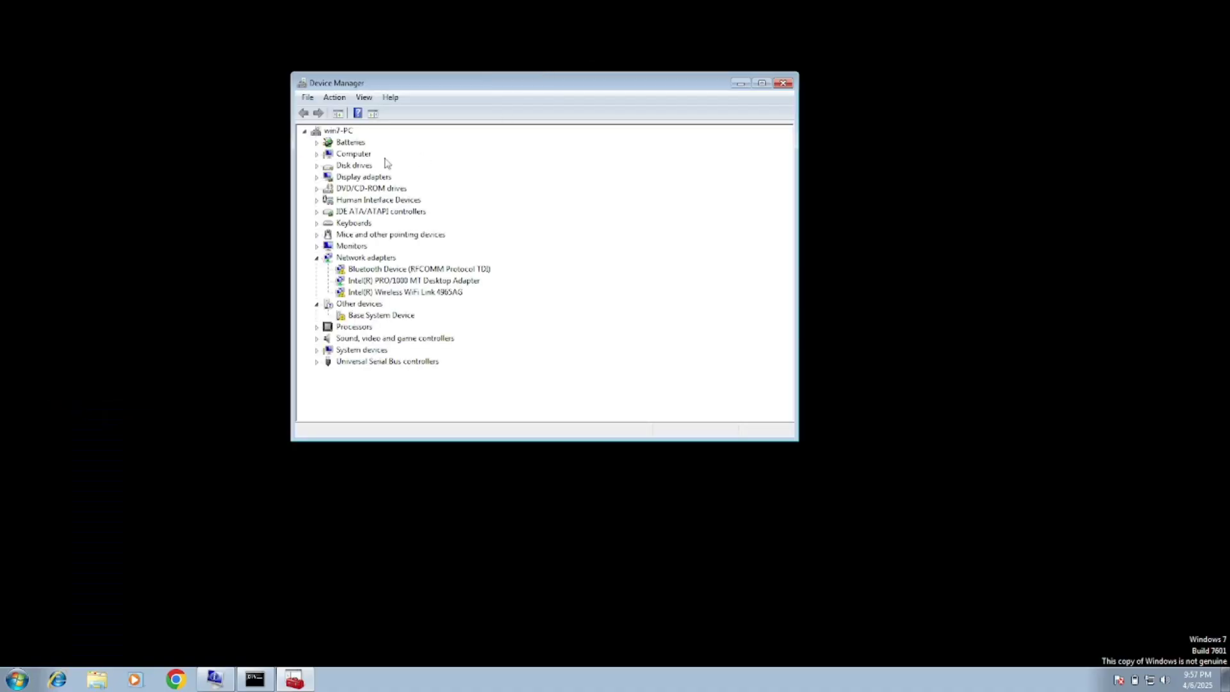
Start adding legacy hardware to the computer, choosing manual selection from a list and Network adapters as the hardware type
click(340, 132)
click(334, 98)
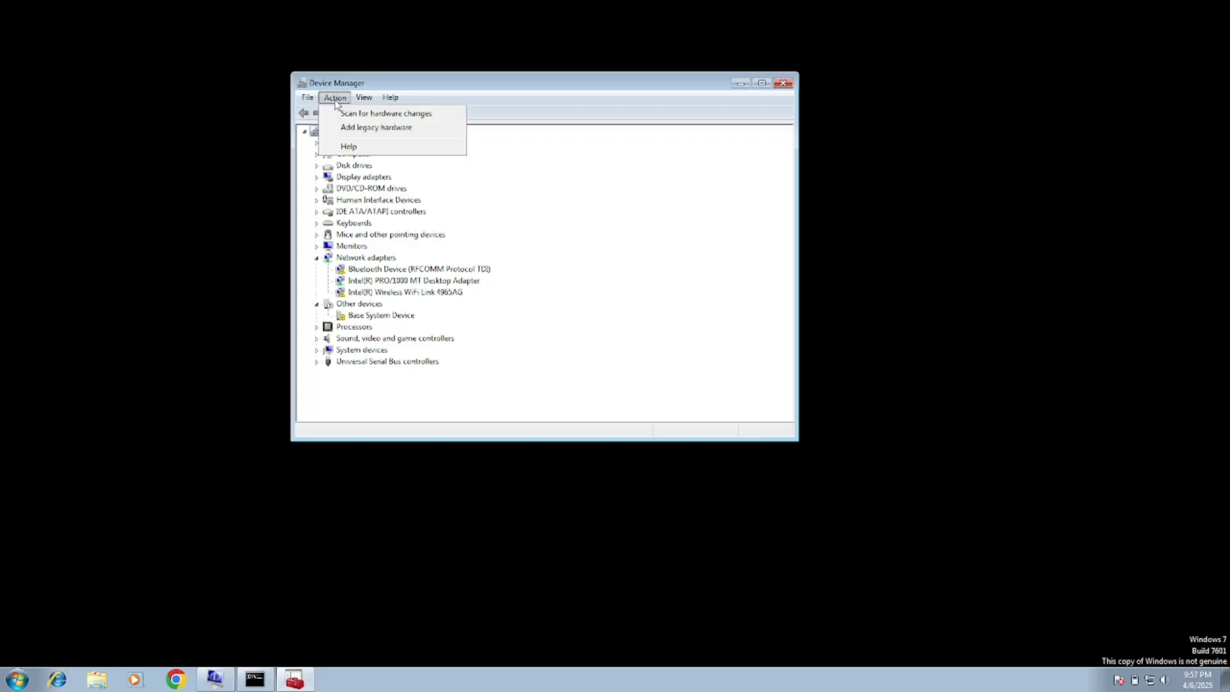
click(368, 129)
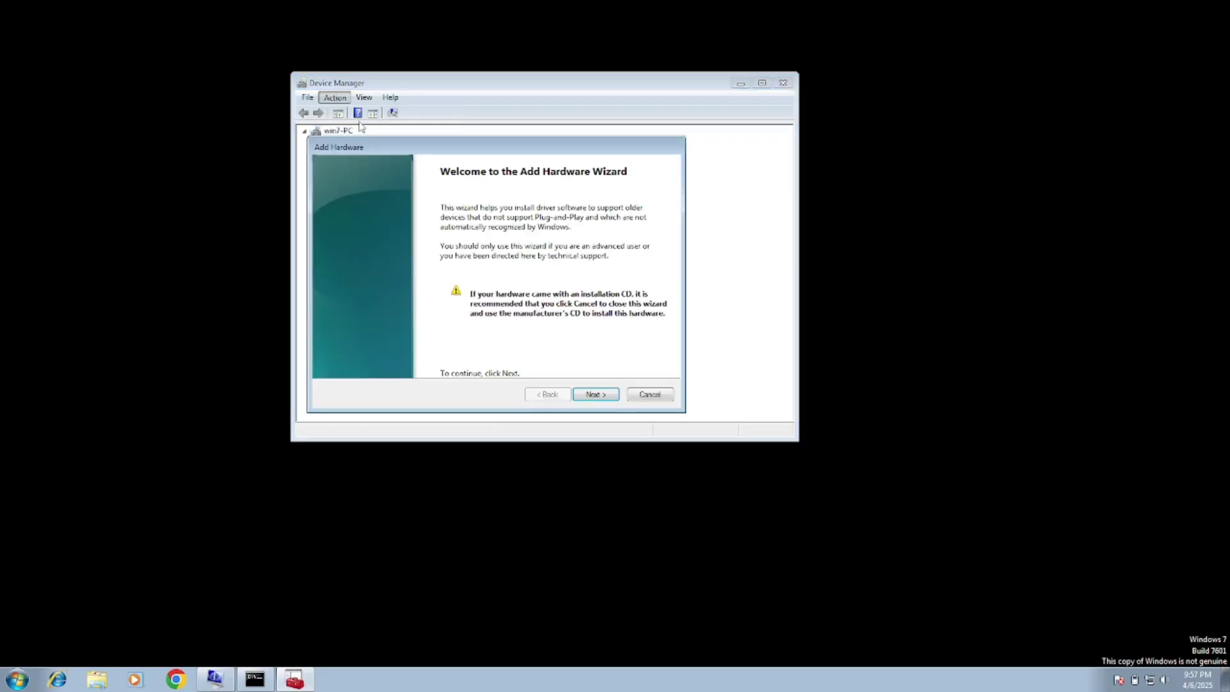
click(596, 394)
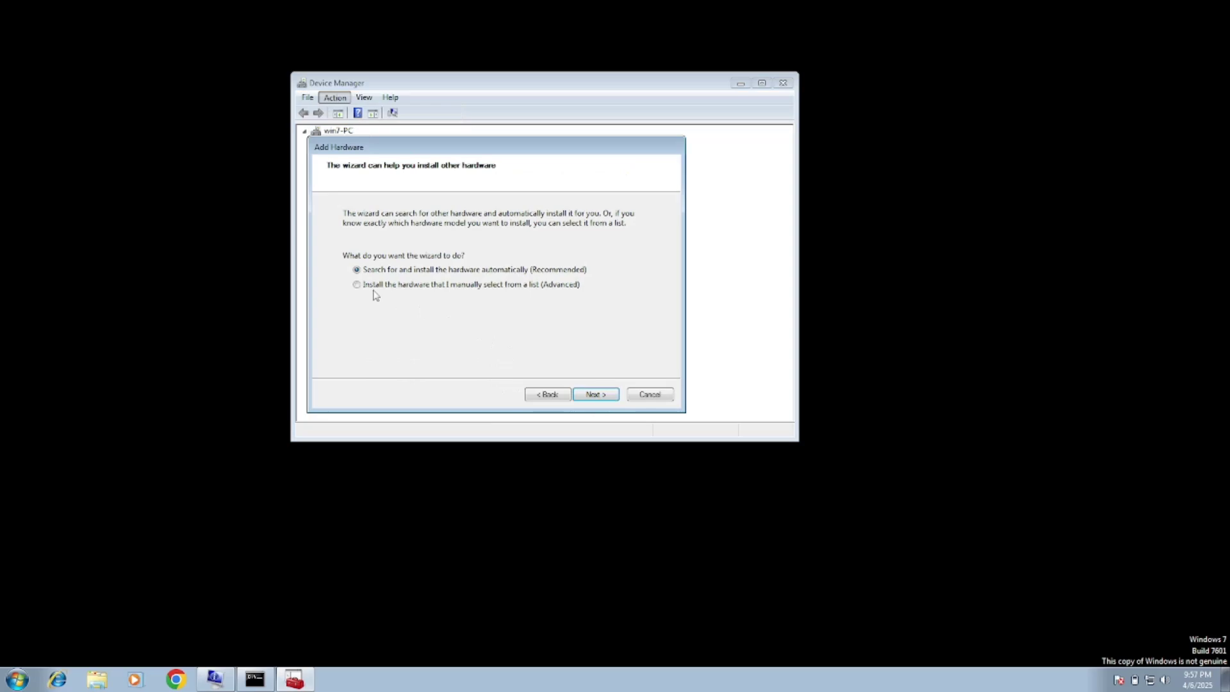
click(605, 398)
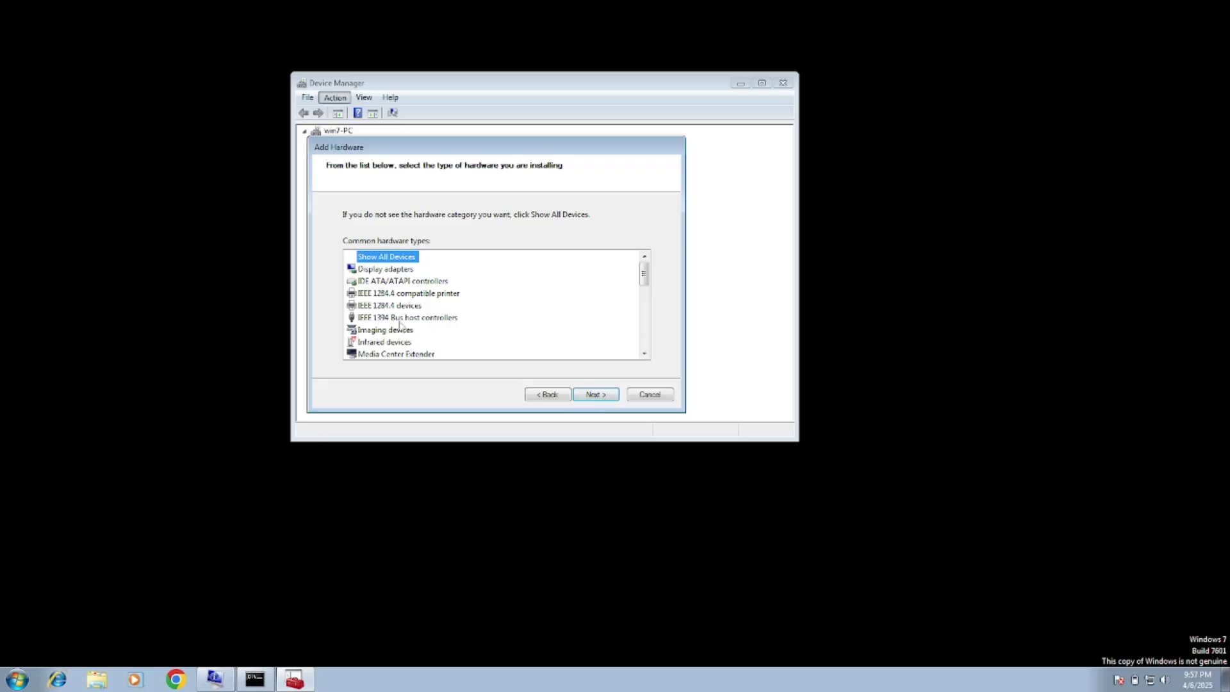
click(401, 330)
key(n)
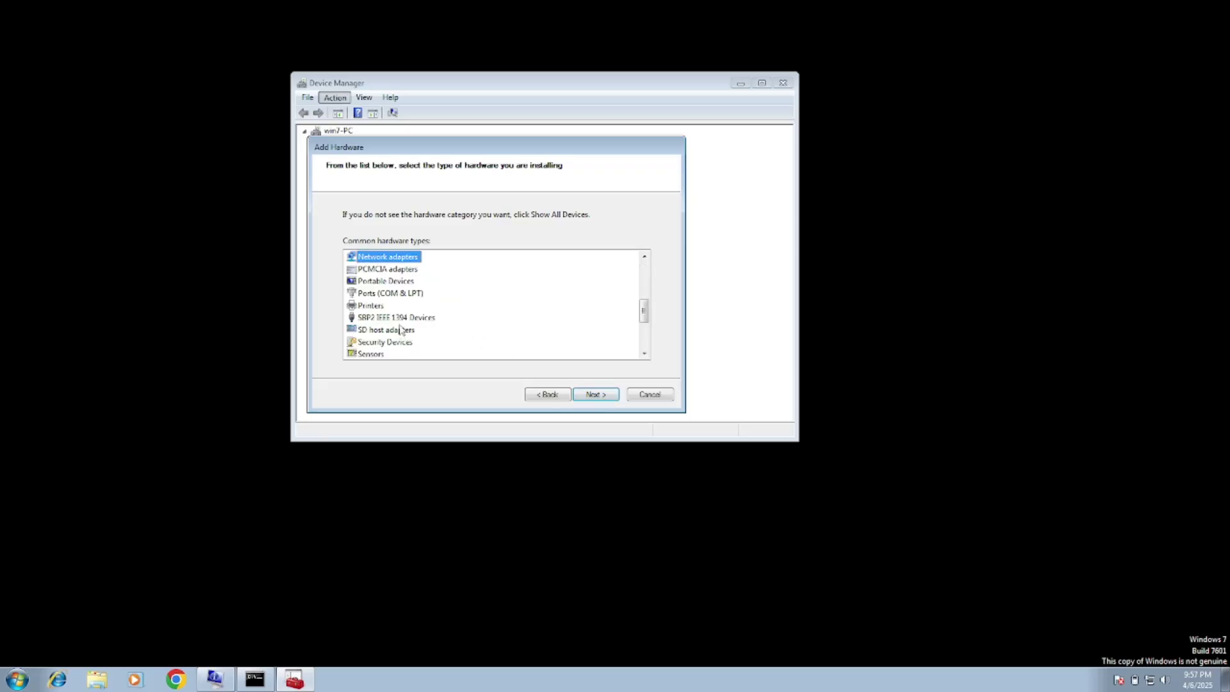
click(596, 396)
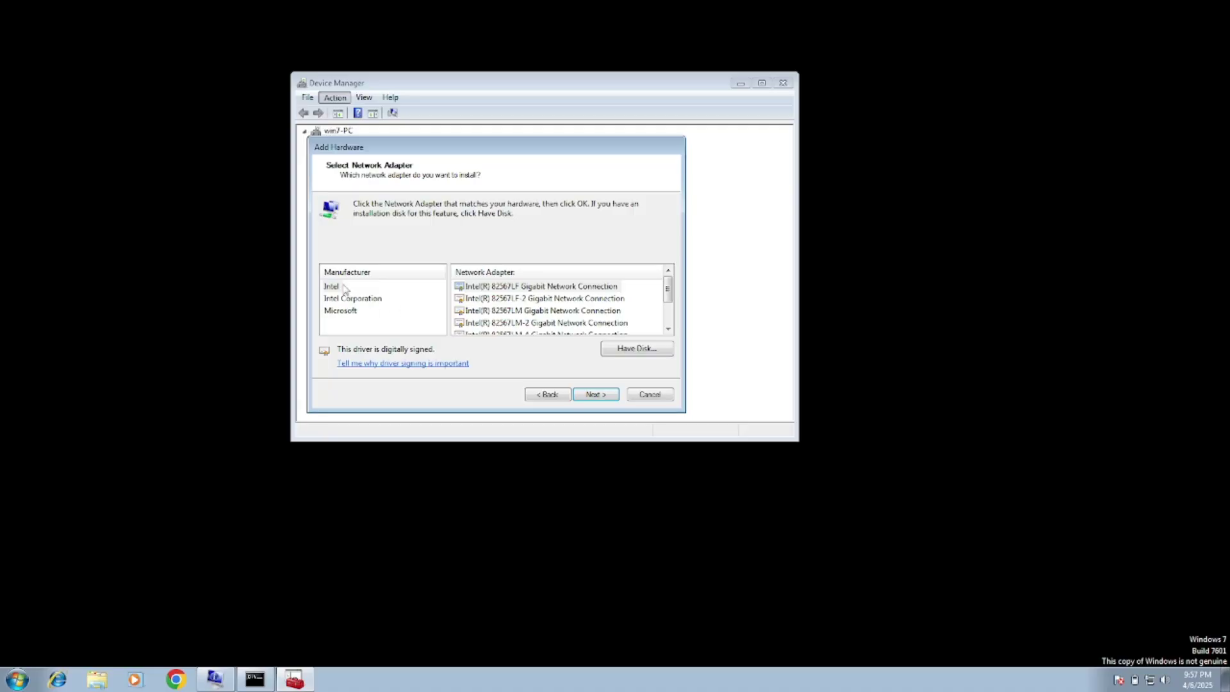
Look through the network adapter models offered by the manufacturers Intel and Intel Corporation
click(339, 287)
click(525, 287)
key(Down)
key(Down)
key(Down)
key(Down)
key(Down)
key(Down)
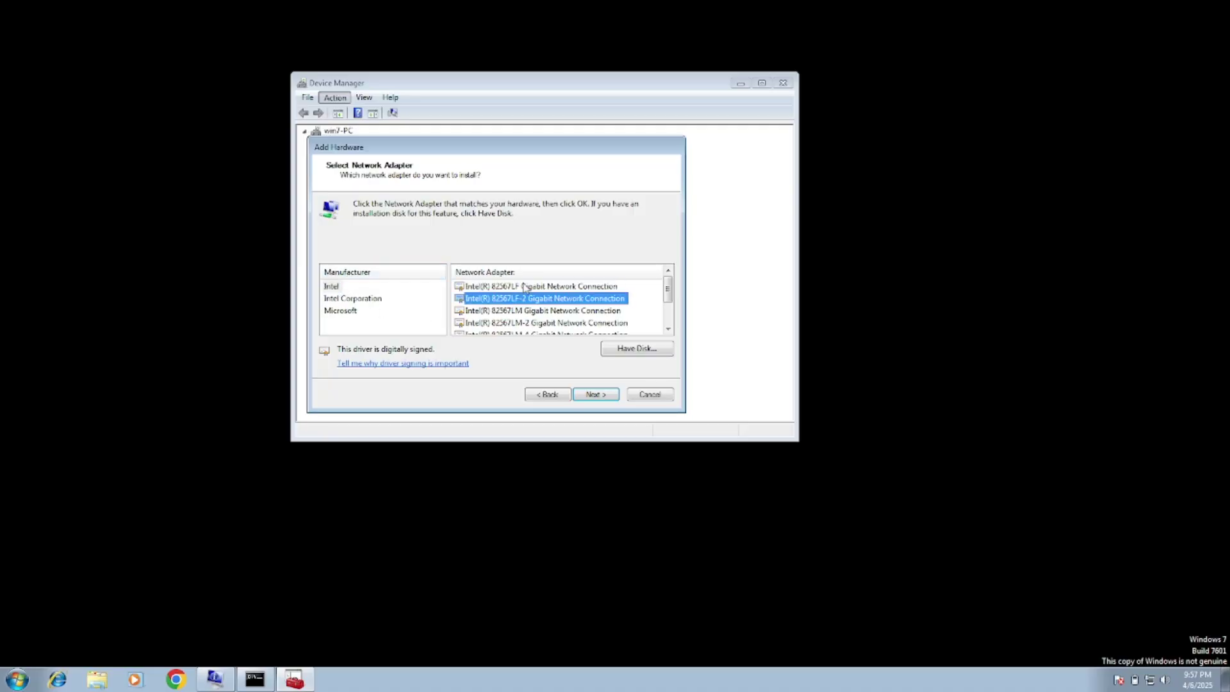
click(349, 299)
click(531, 312)
click(520, 286)
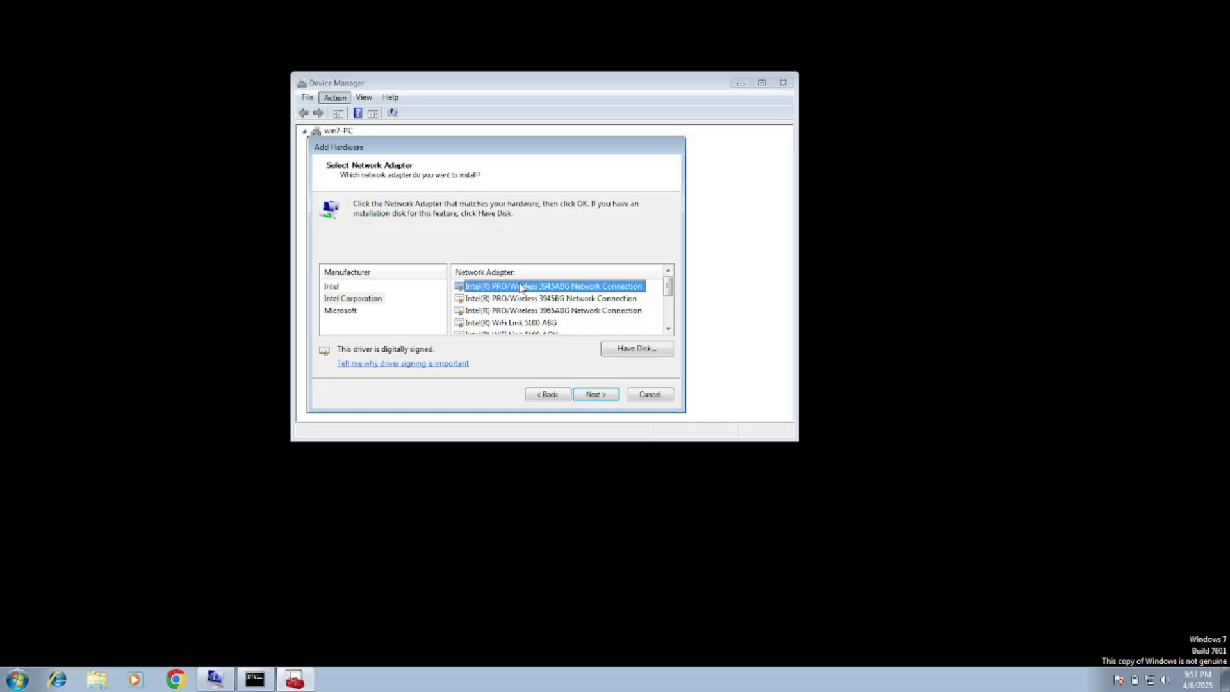
key(Down)
key(Down)
key(Down)
key(Down)
key(Down)
key(Down)
key(Down)
key(Down)
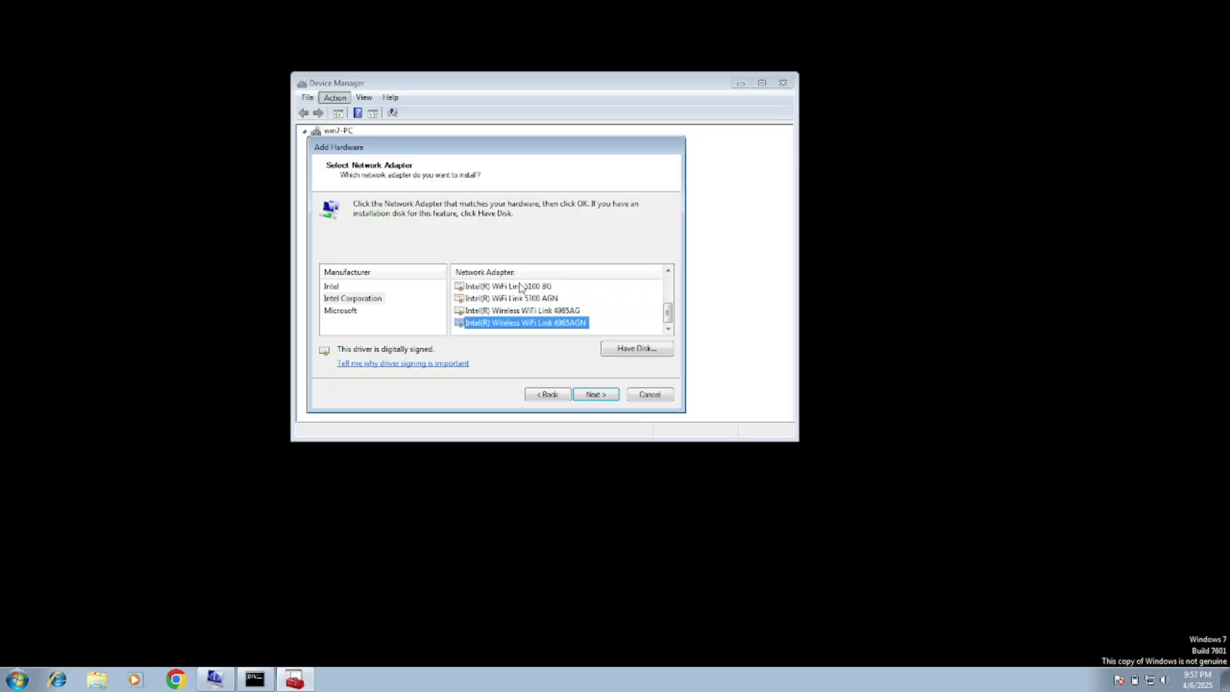
Install Microsoft's Bluetooth Device (RFCOMM Protocol TDI) network adapter and finish the Add Hardware wizard
click(344, 311)
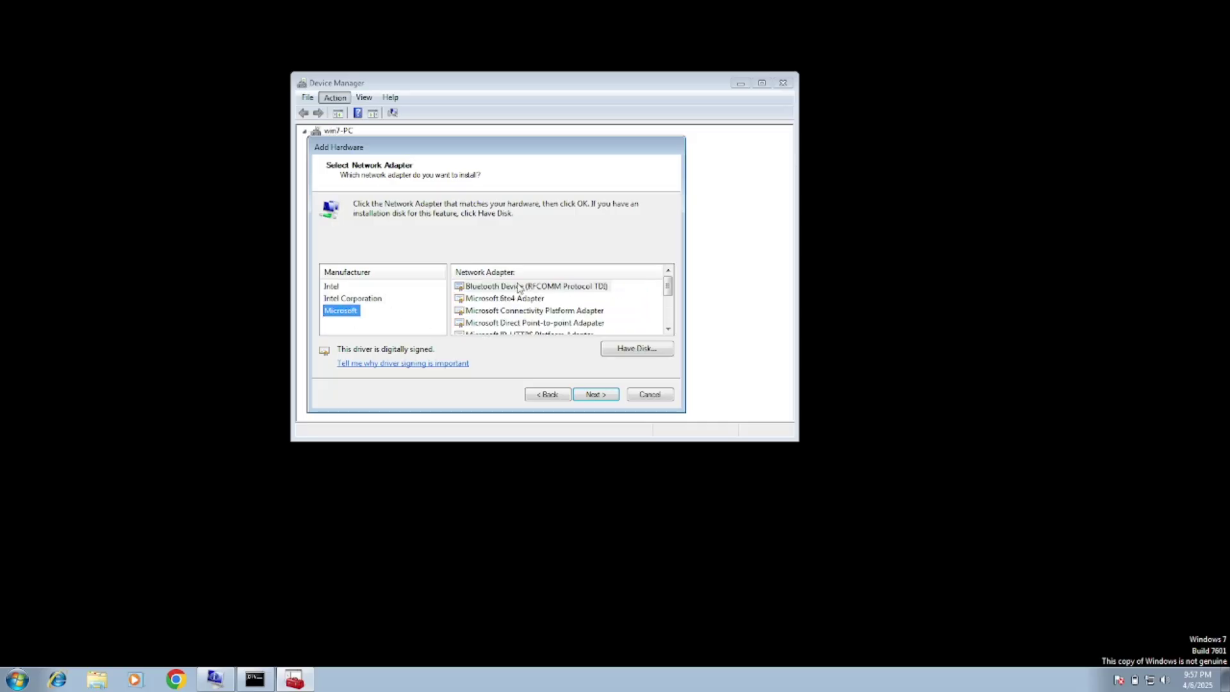
click(519, 287)
click(339, 313)
click(552, 287)
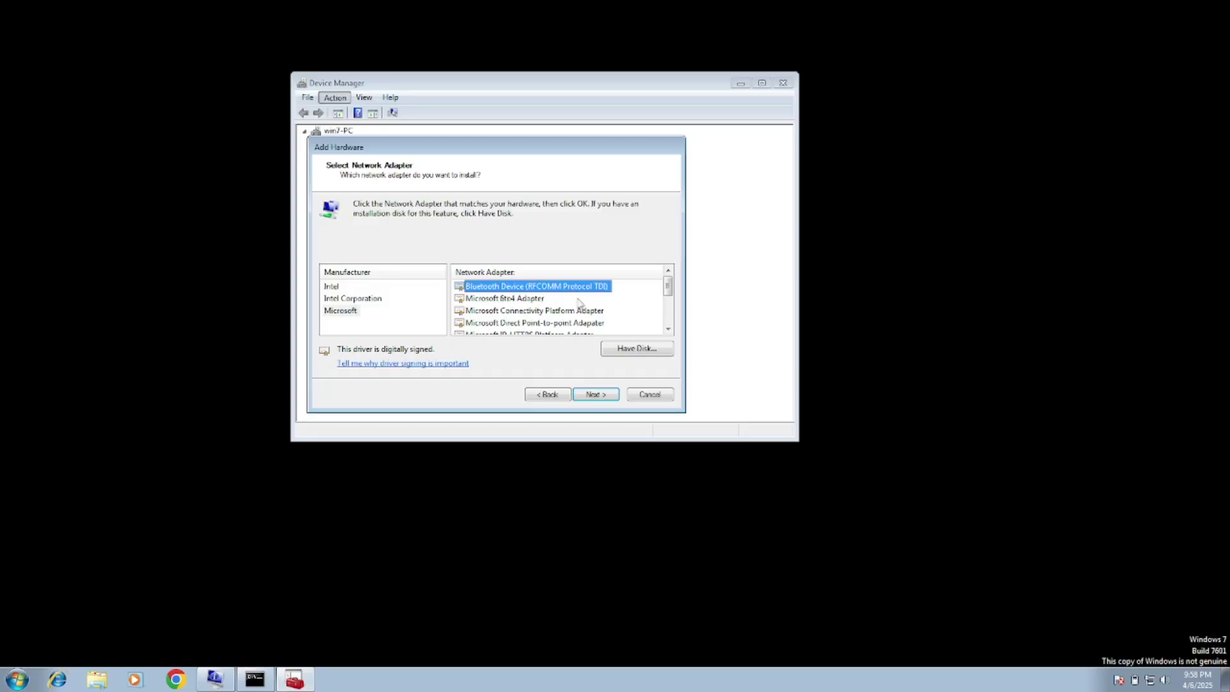
click(601, 395)
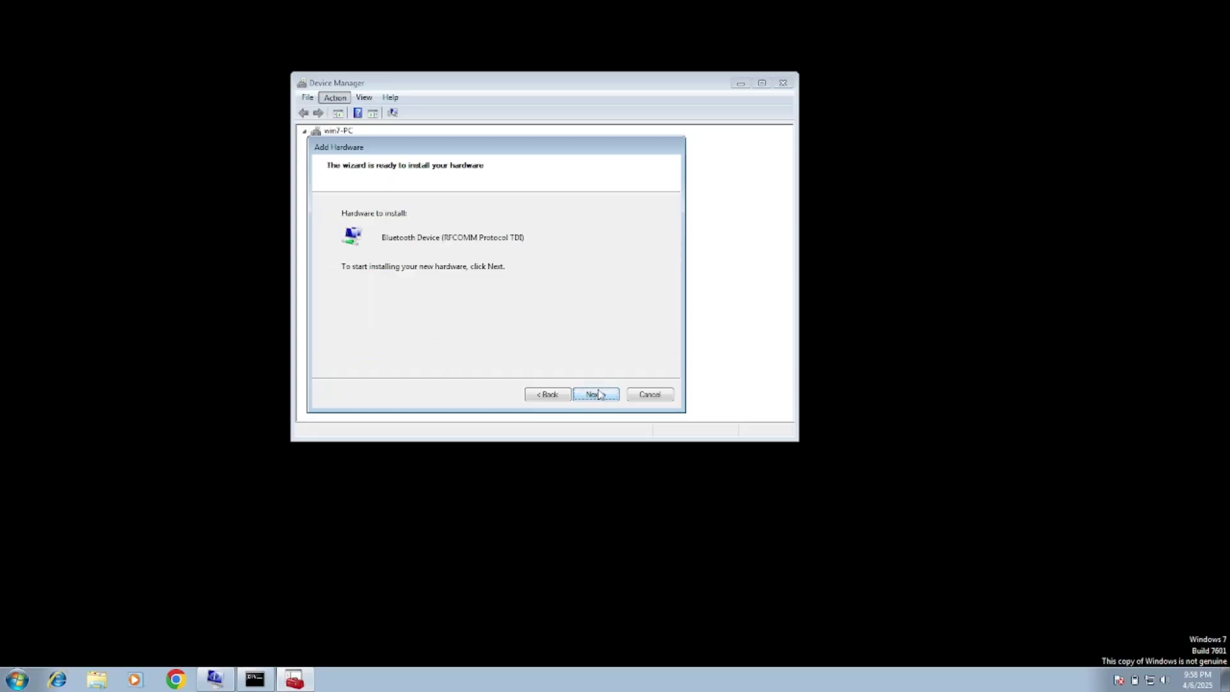
click(597, 391)
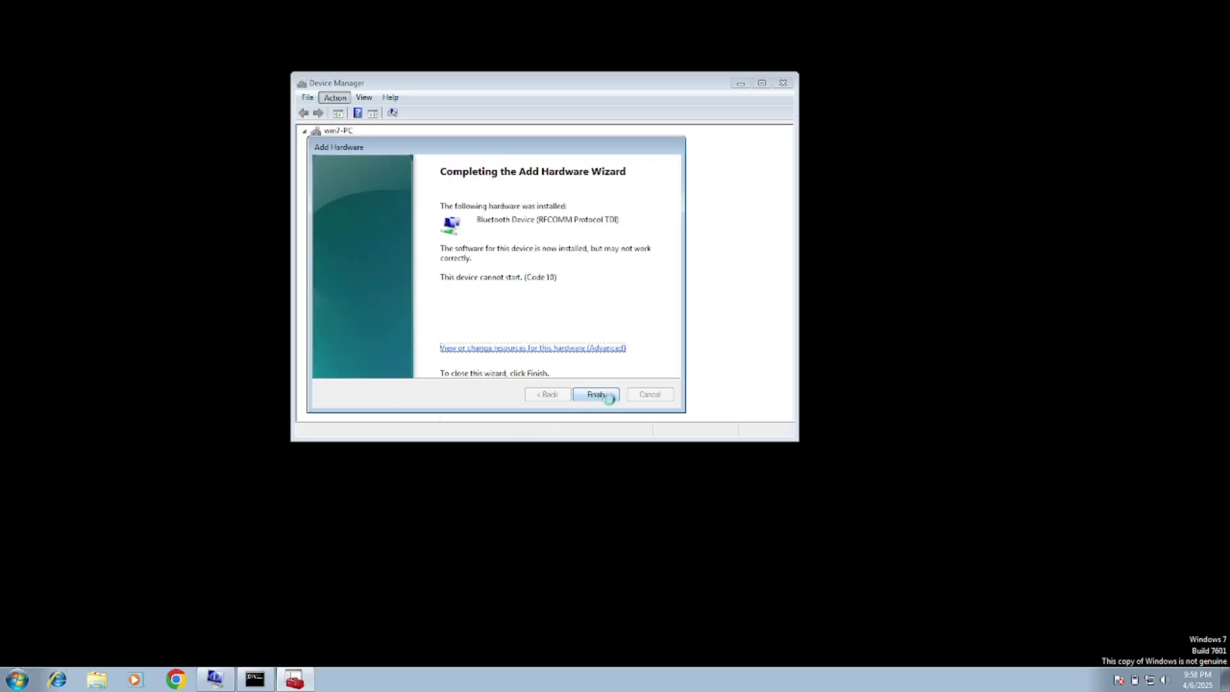
click(599, 394)
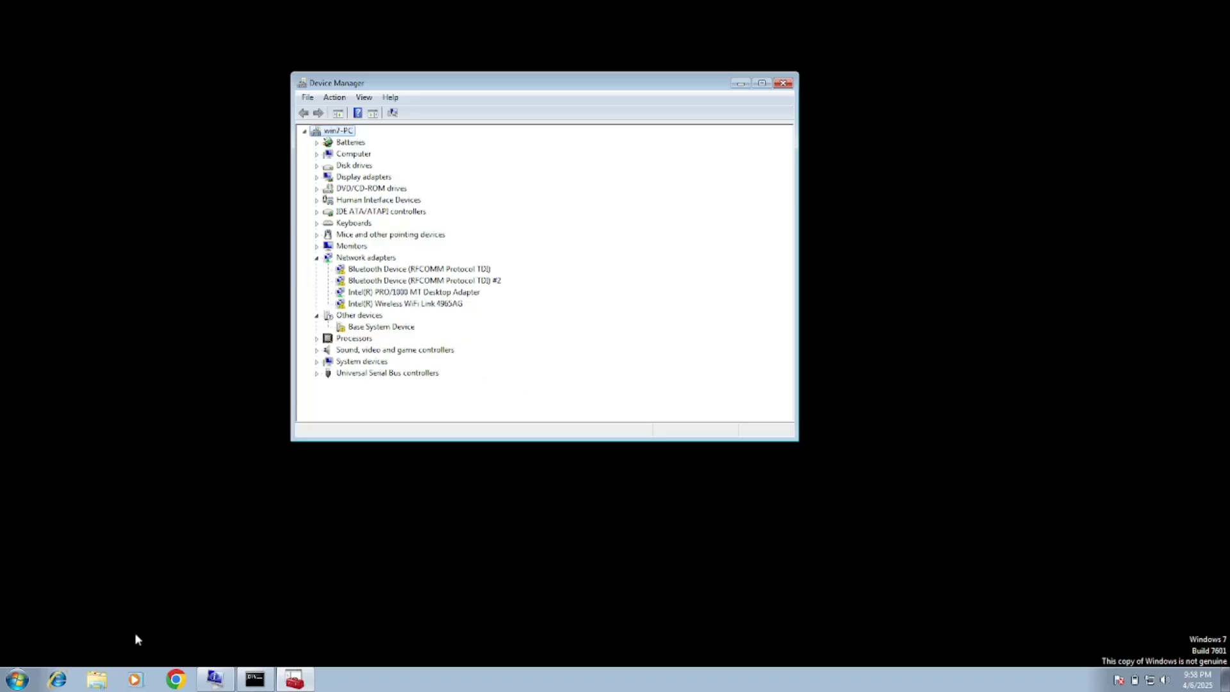
Close Device Manager and refresh the desktop
click(784, 88)
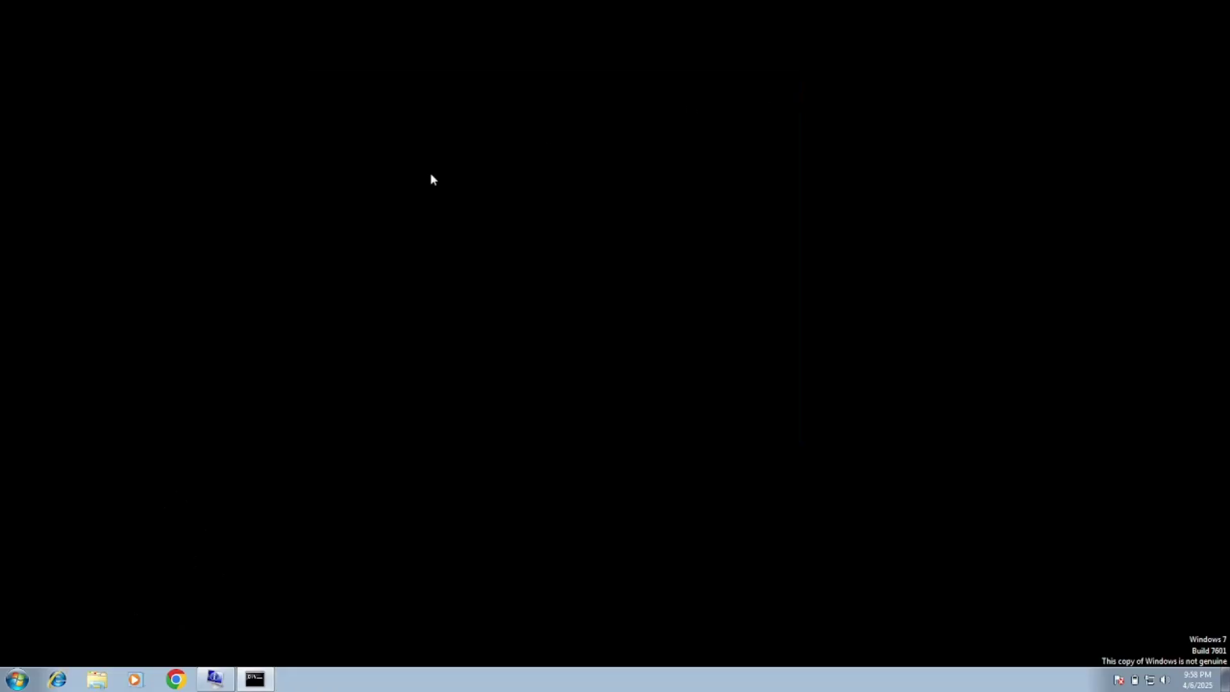
right_click(432, 174)
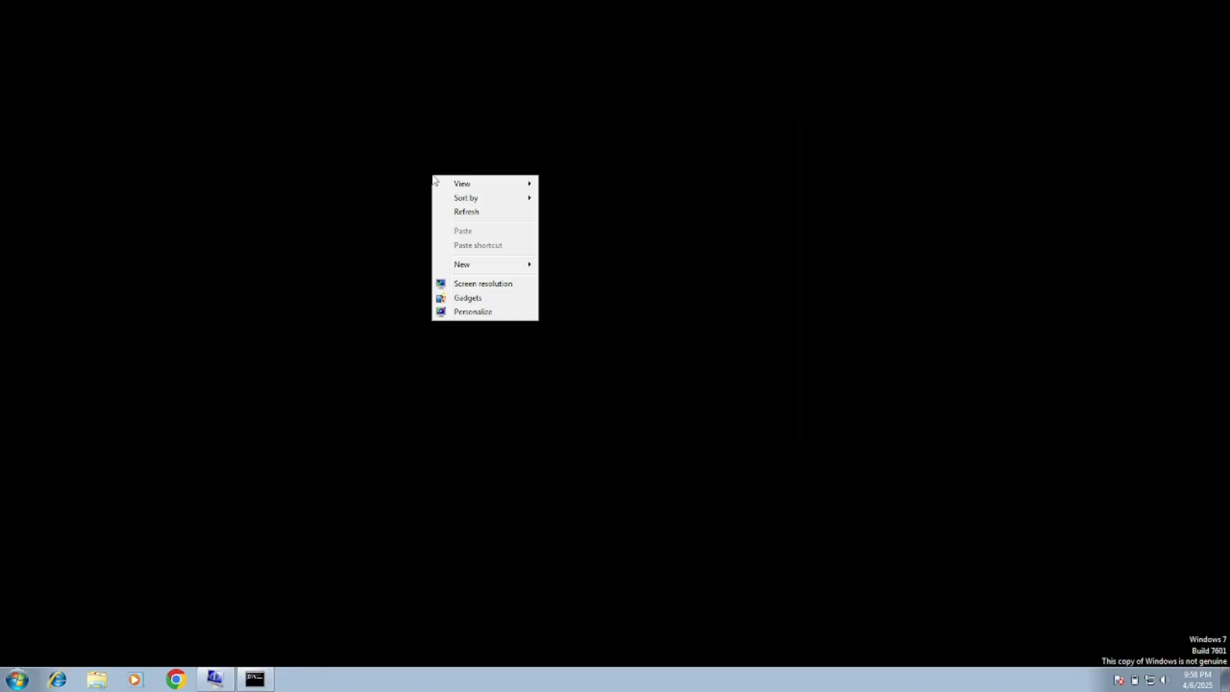
click(473, 214)
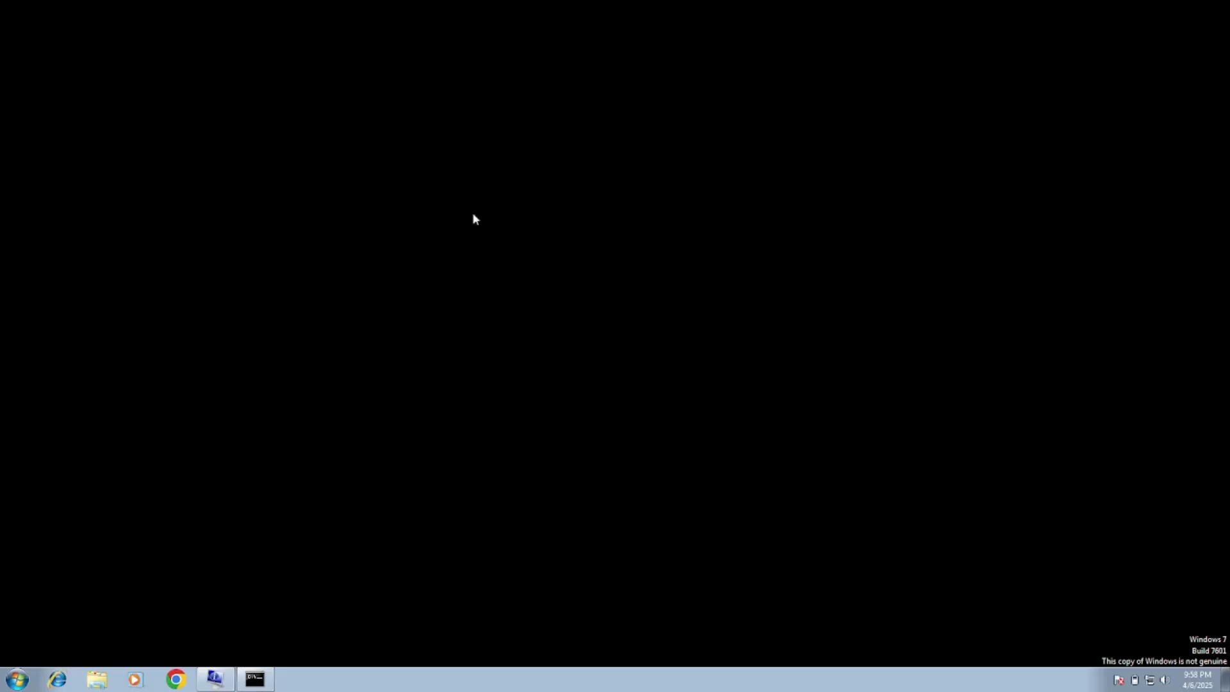